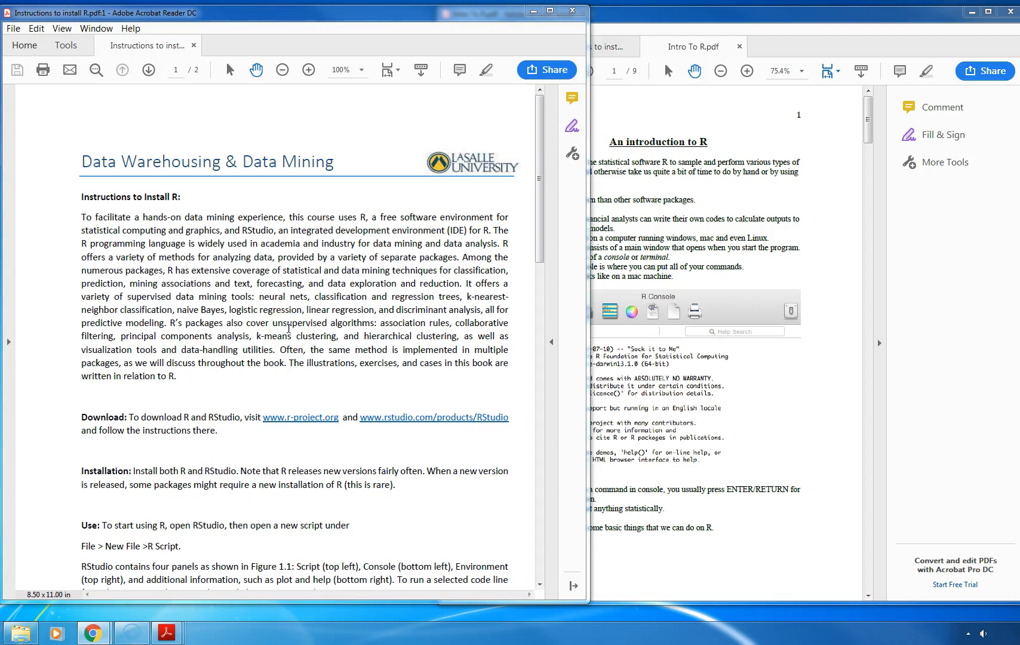
# - Narrow the R installation instructions window to uncover the Intro To R document, and read through the instructions' download, installation, use and package sections
pyautogui.moveTo(588, 317); pyautogui.dragTo(486, 317)
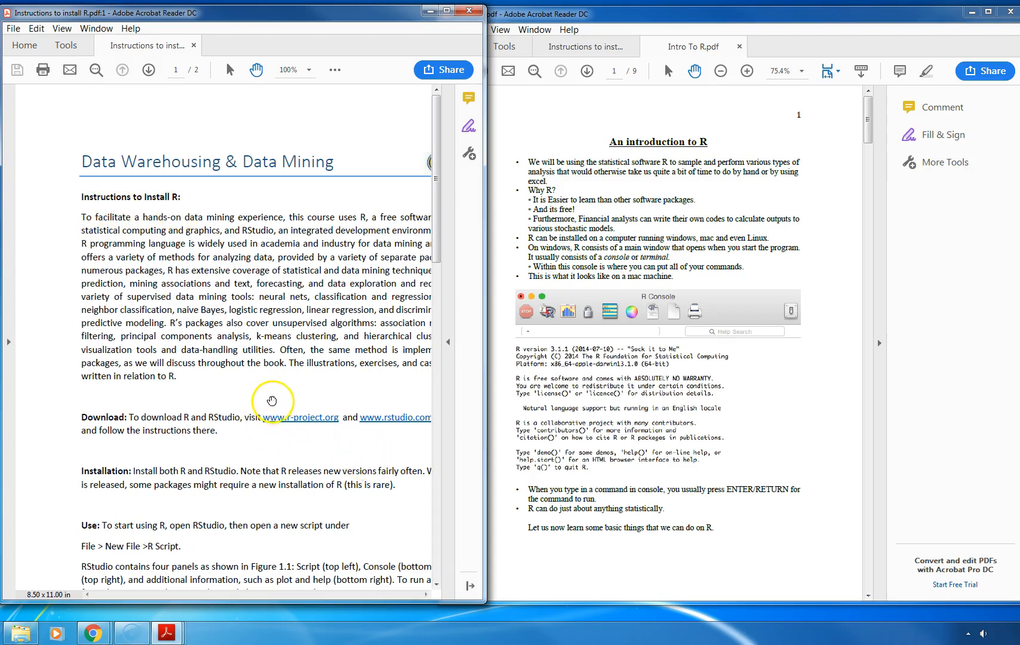
pyautogui.scroll(-5, 272, 400)
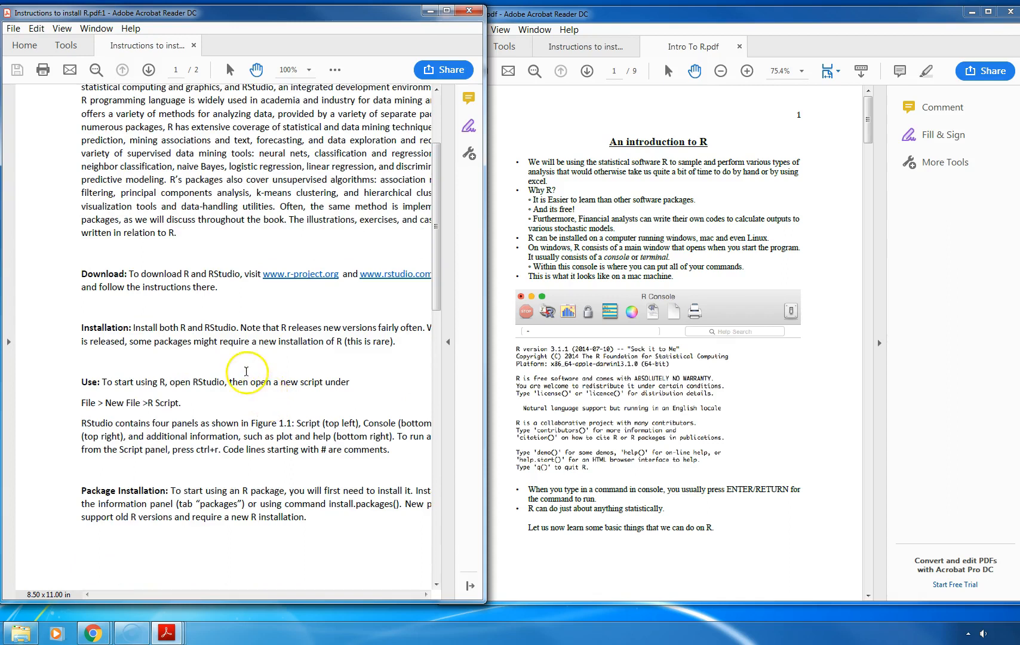
pyautogui.scroll(-4, 246, 373)
pyautogui.scroll(-13, 246, 373)
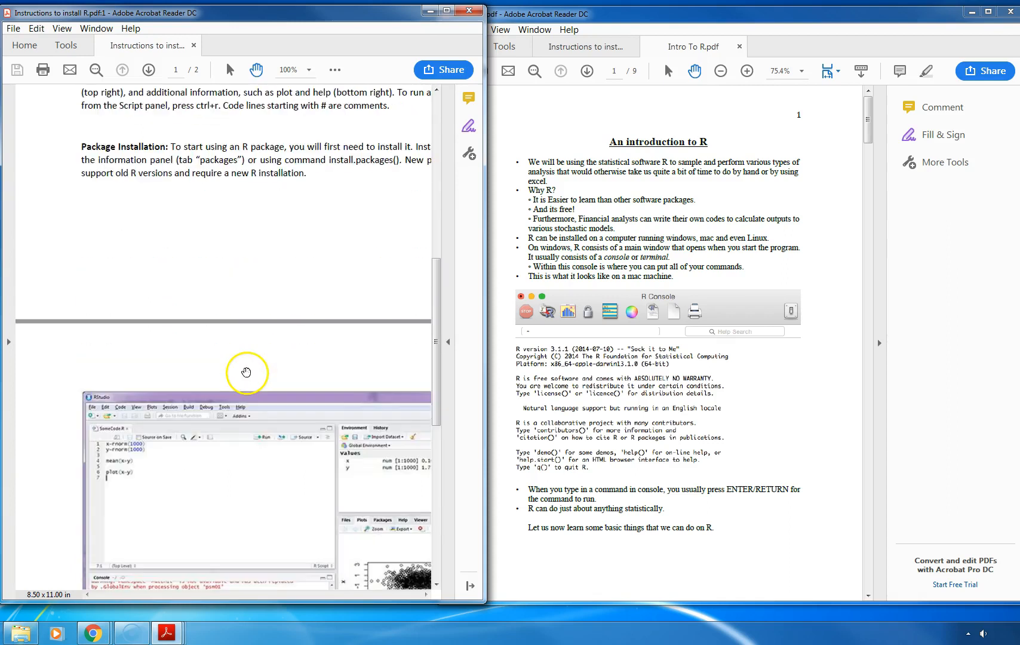
pyautogui.scroll(-13, 246, 375)
pyautogui.scroll(15, 250, 374)
pyautogui.scroll(20, 261, 381)
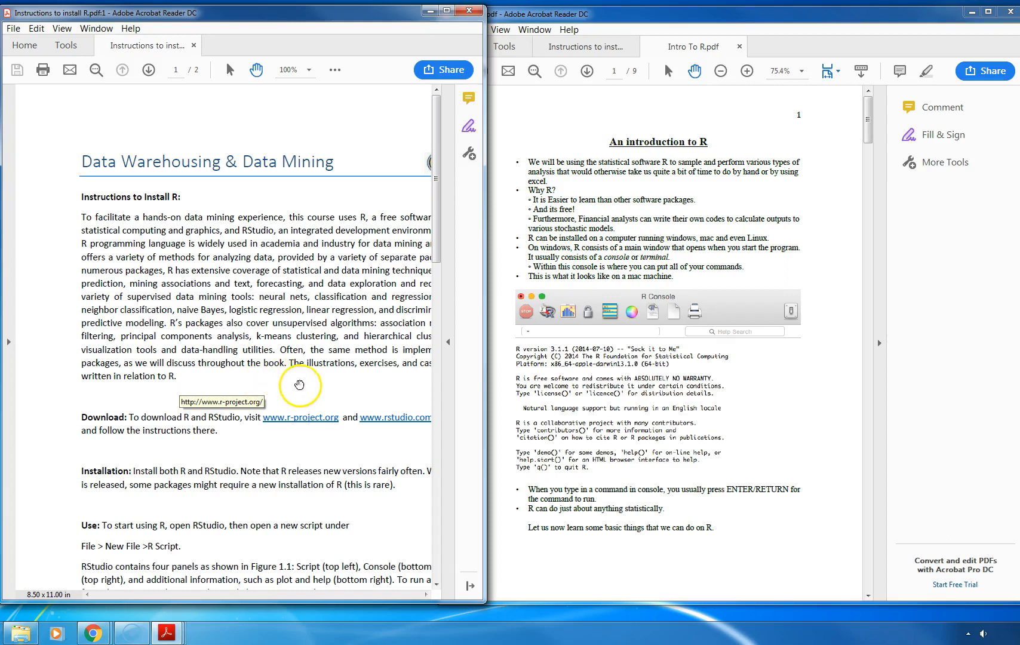
pyautogui.scroll(-4, 244, 371)
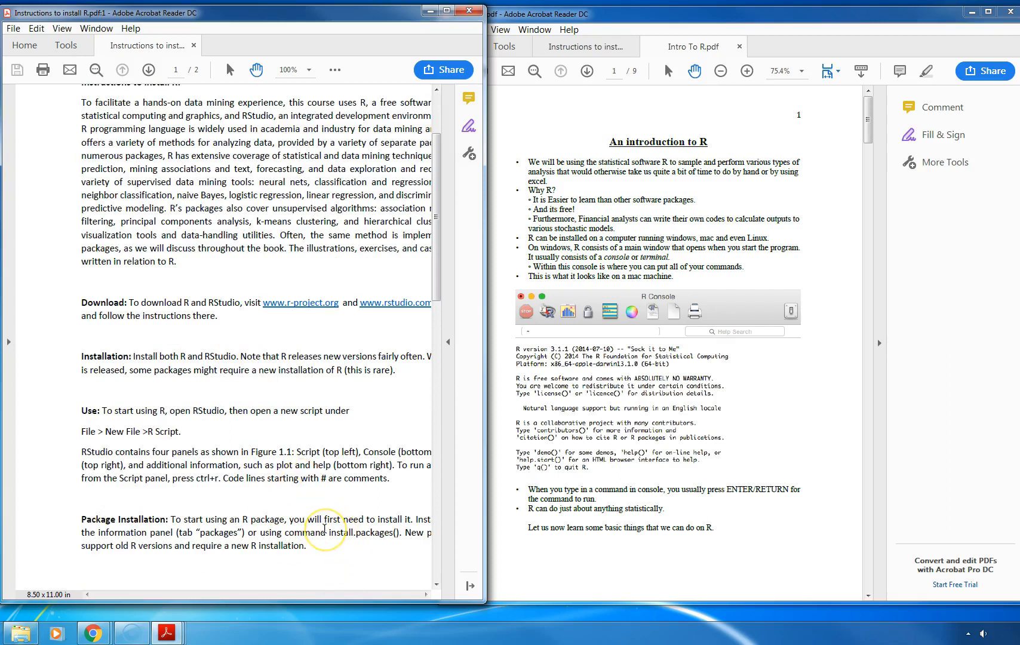
pyautogui.scroll(-7, 320, 517)
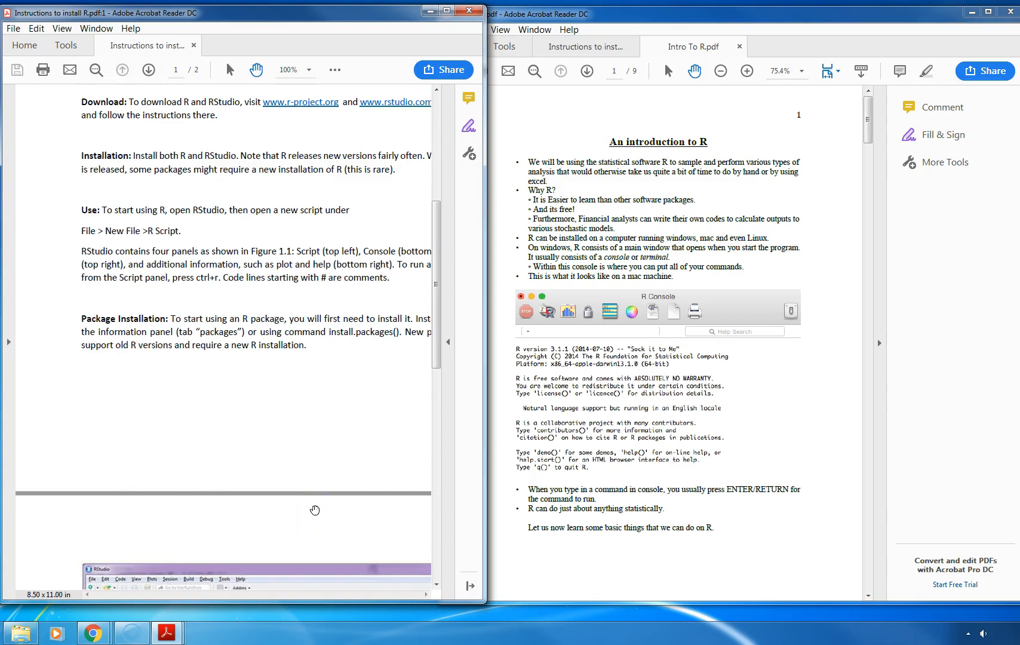
pyautogui.scroll(-7, 315, 511)
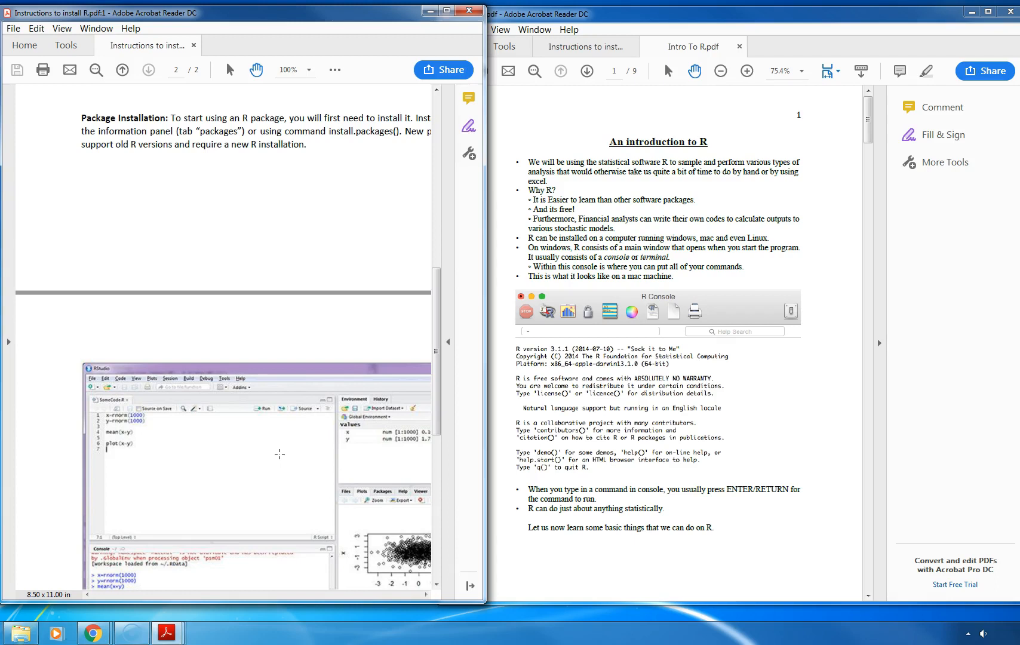
pyautogui.scroll(10, 310, 467)
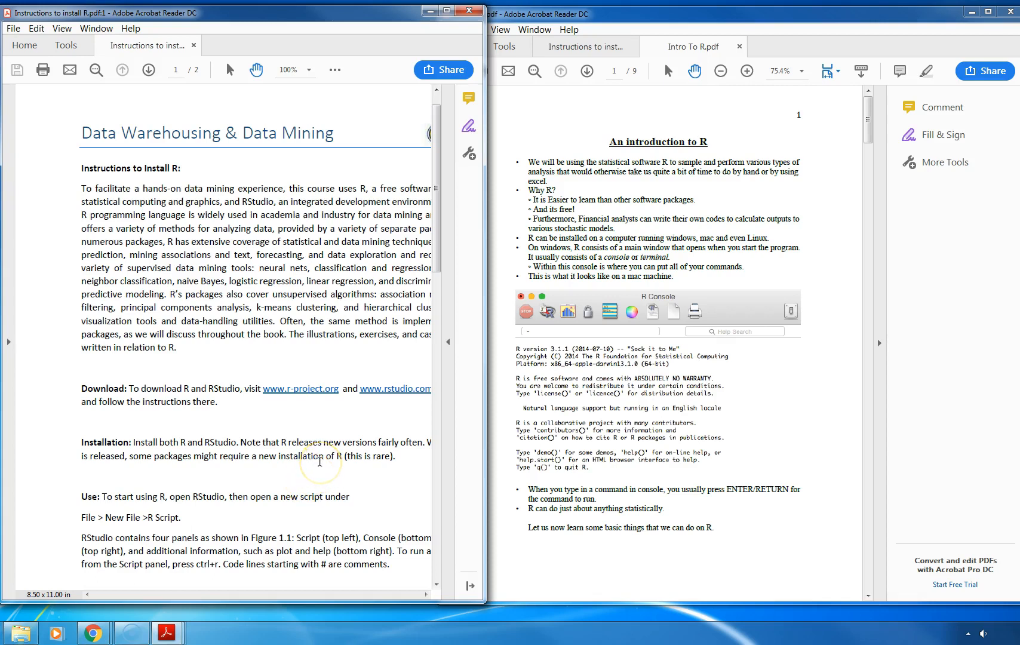
# - Look through the Intro To R document, from the introduction to the arithmetic examples and pages beyond, and return to its first page
pyautogui.click(600, 419)
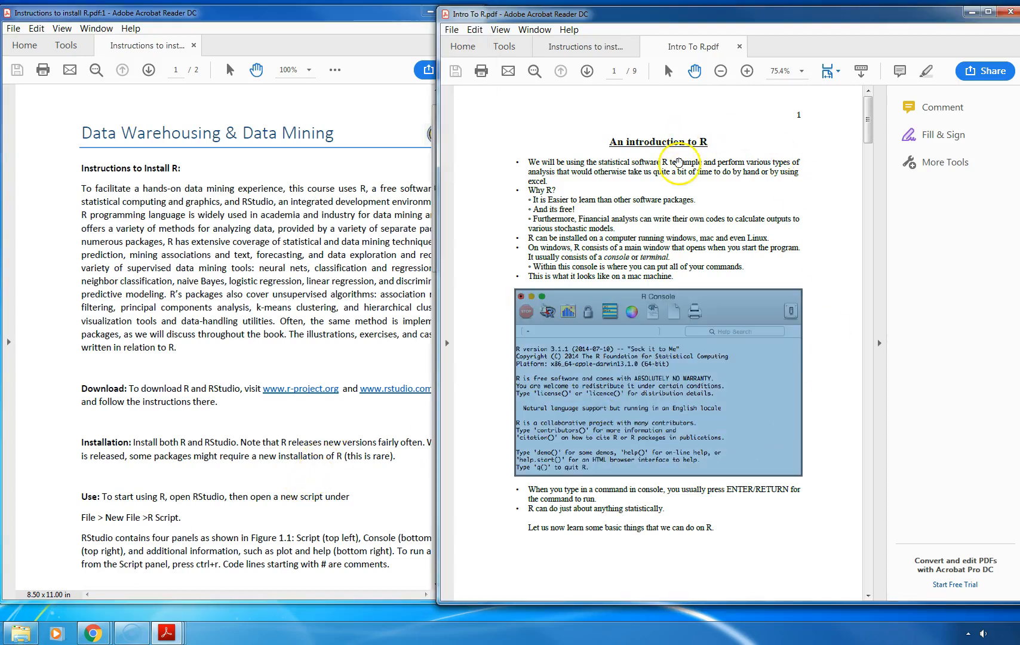
pyautogui.click(679, 161)
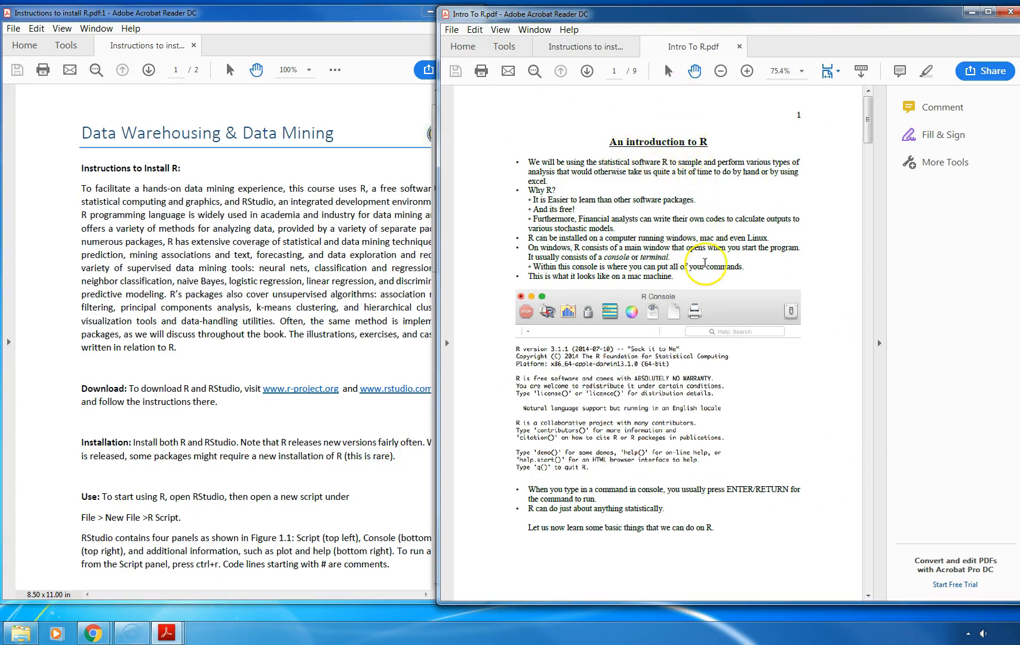
pyautogui.scroll(-3, 705, 263)
pyautogui.scroll(-9, 705, 263)
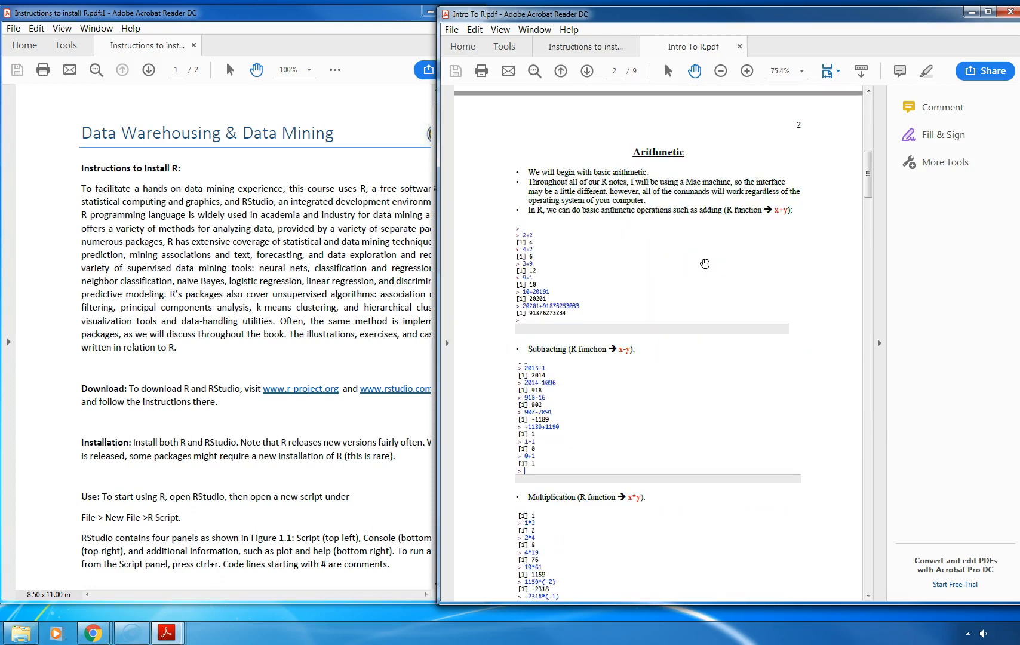
pyautogui.scroll(-2, 704, 263)
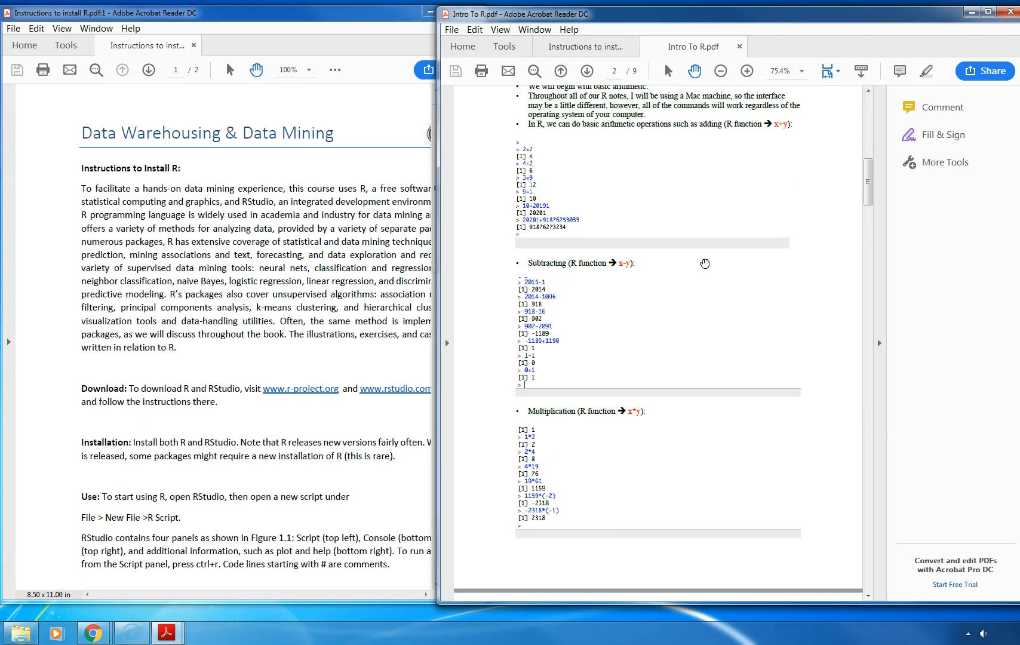
pyautogui.scroll(-12, 704, 263)
pyautogui.scroll(-7, 705, 295)
pyautogui.scroll(5, 705, 297)
pyautogui.scroll(20, 705, 297)
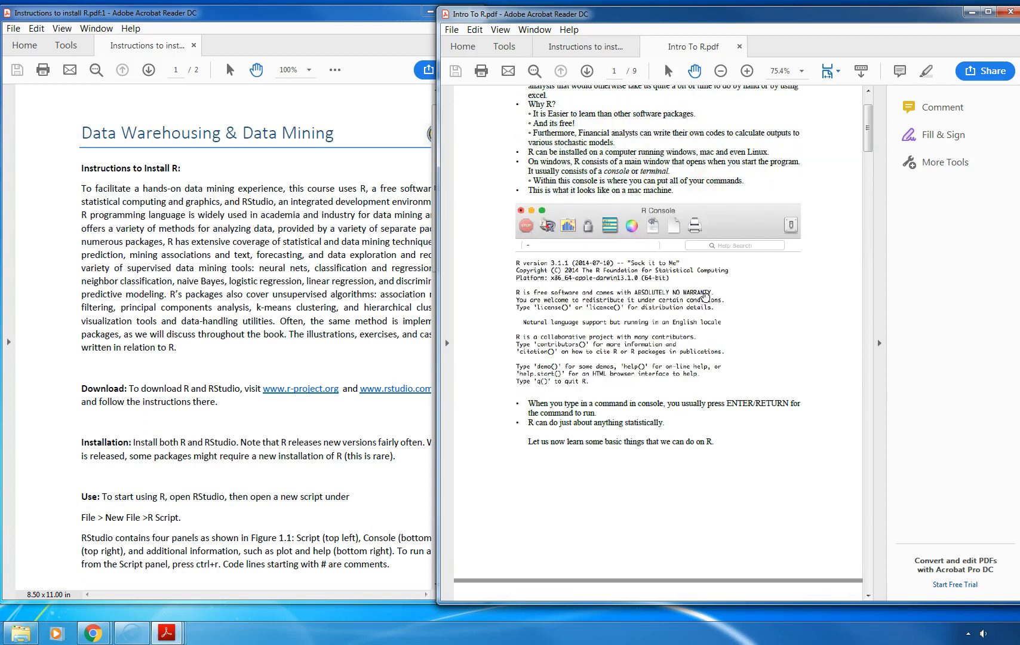
pyautogui.scroll(3, 705, 297)
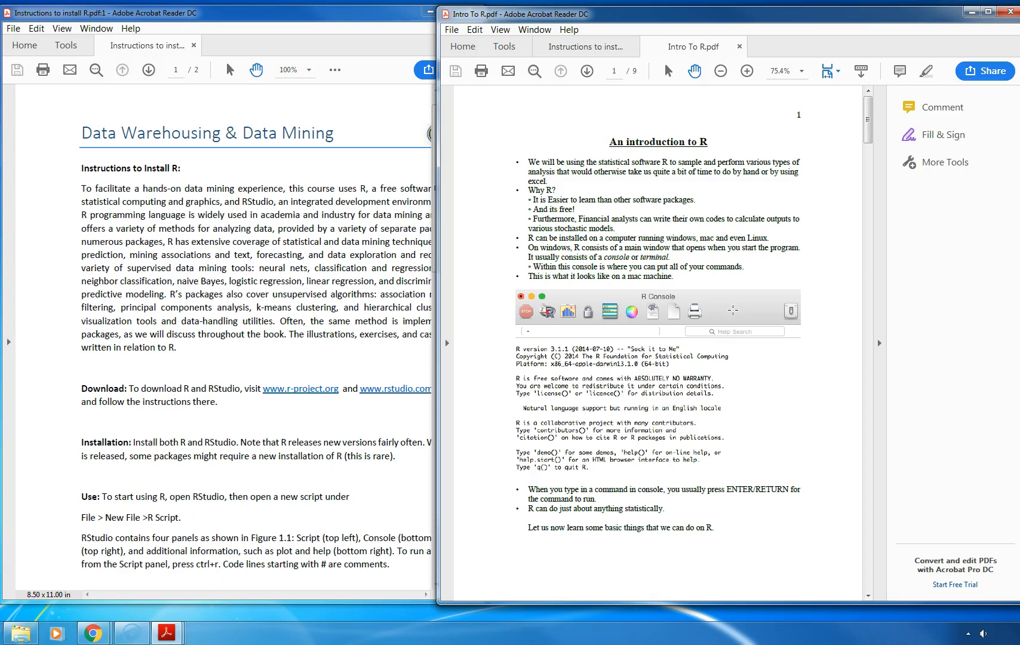
pyautogui.click(726, 317)
pyautogui.click(794, 435)
# - Switch to the new Google Chrome window and search Google for "r statistical analysis"
pyautogui.click(284, 473)
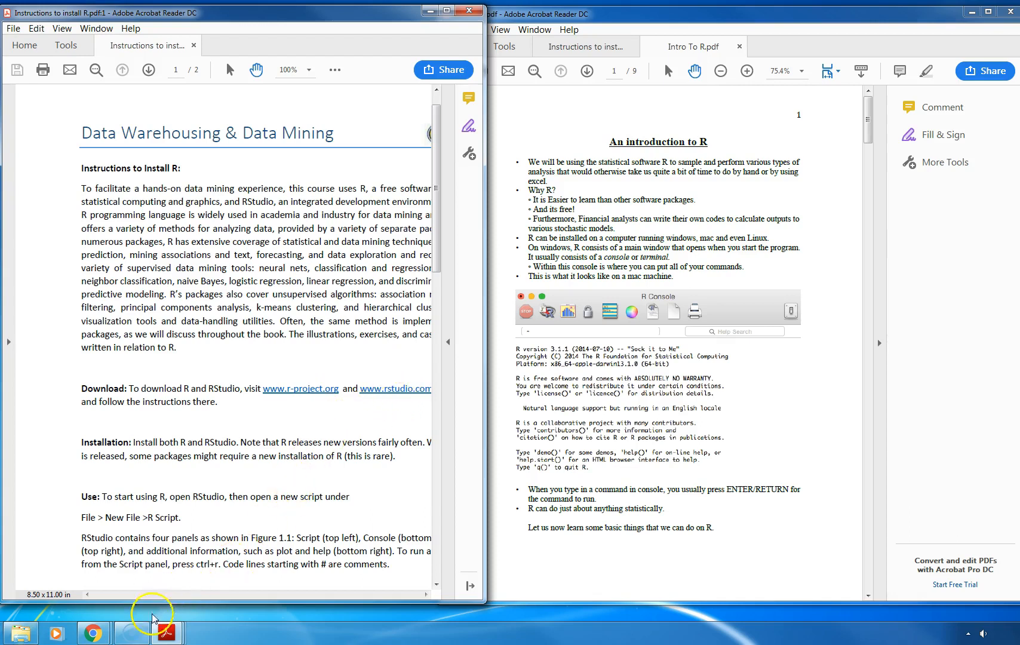
pyautogui.moveTo(102, 637)
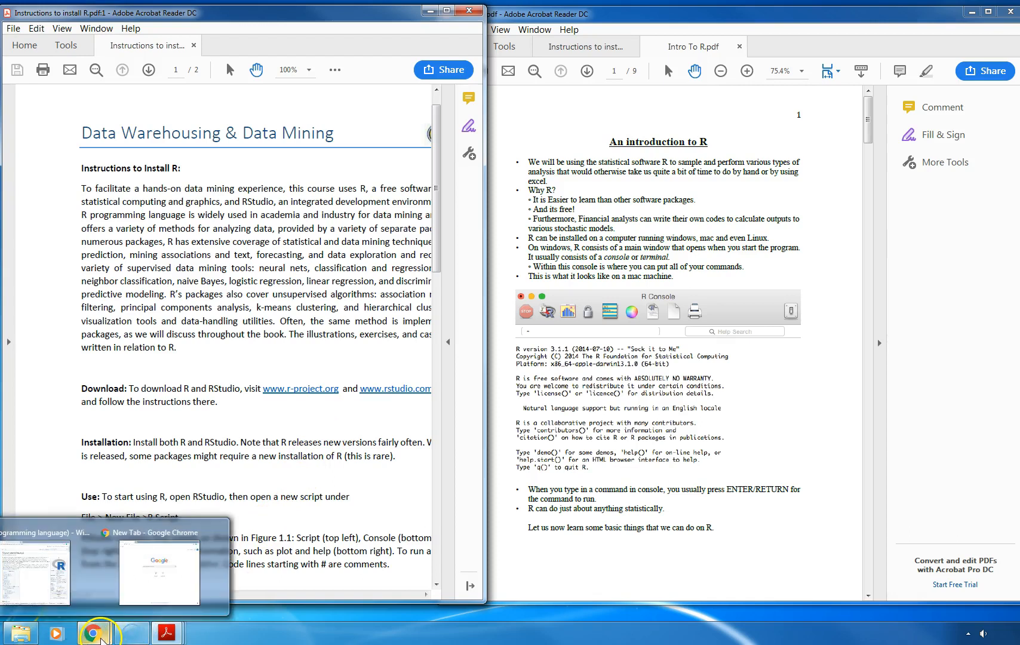
pyautogui.click(126, 595)
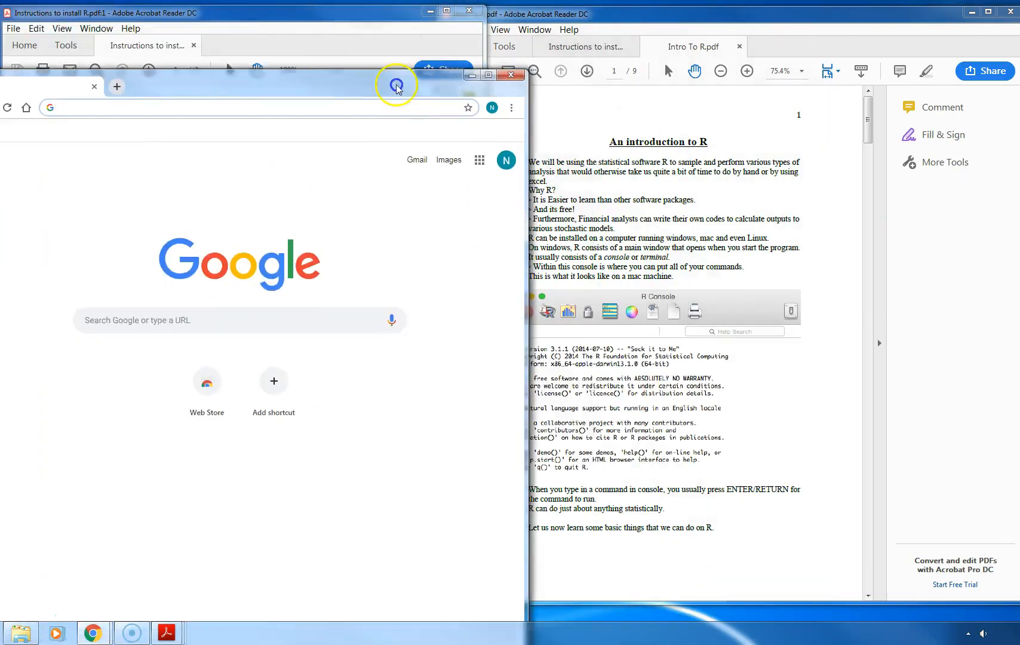
pyautogui.click(332, 293)
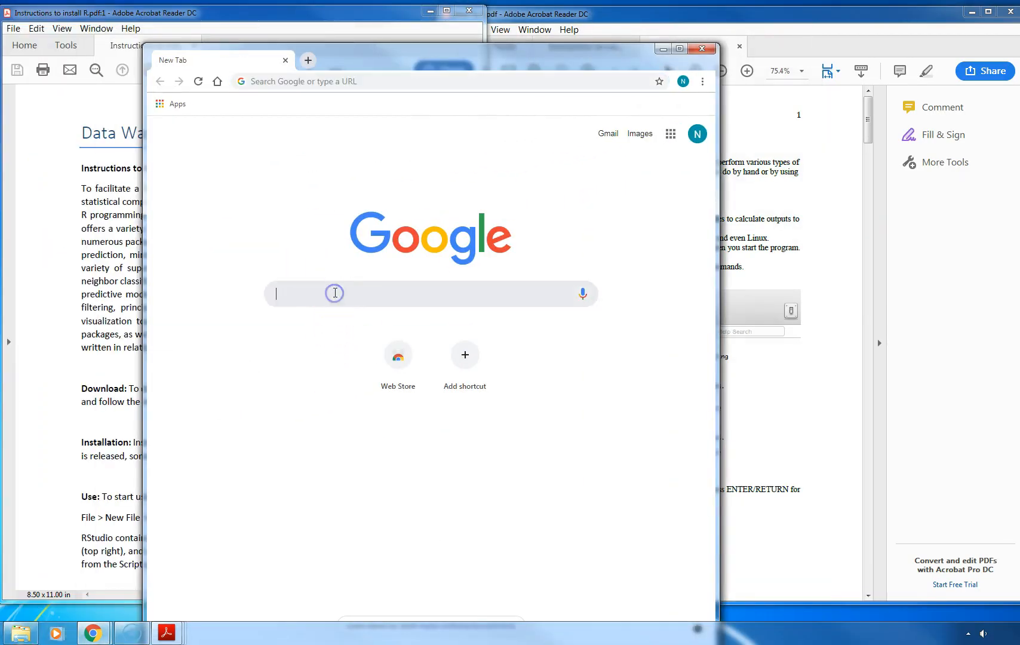
pyautogui.click(360, 297)
pyautogui.write('R ')
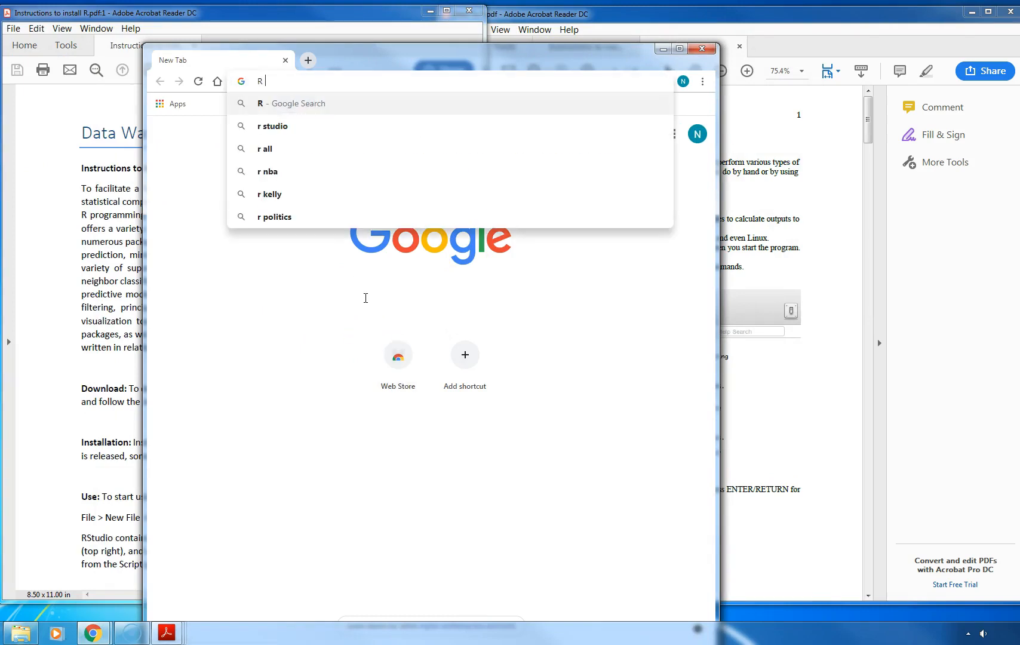
pyautogui.write('sTY')
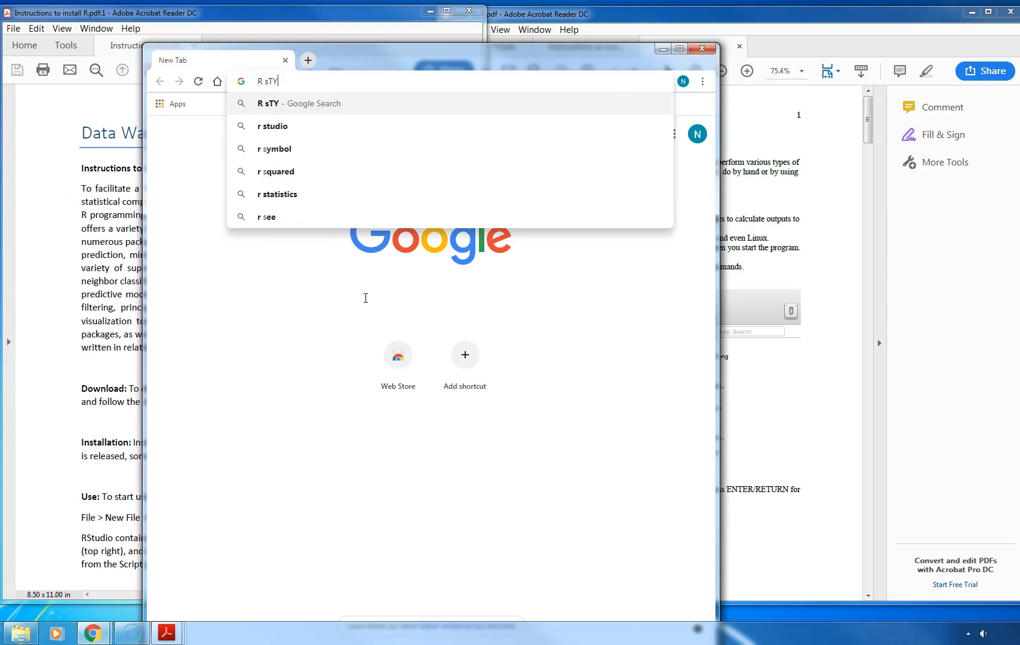
pyautogui.press('BackSpace')
pyautogui.write('ATI')
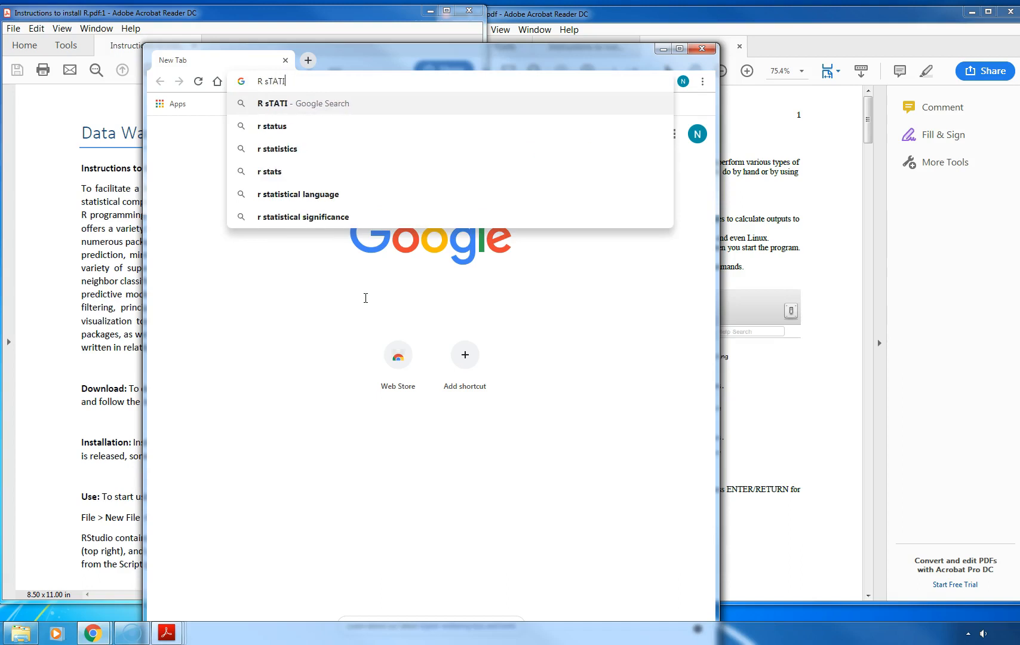
pyautogui.write('STIC')
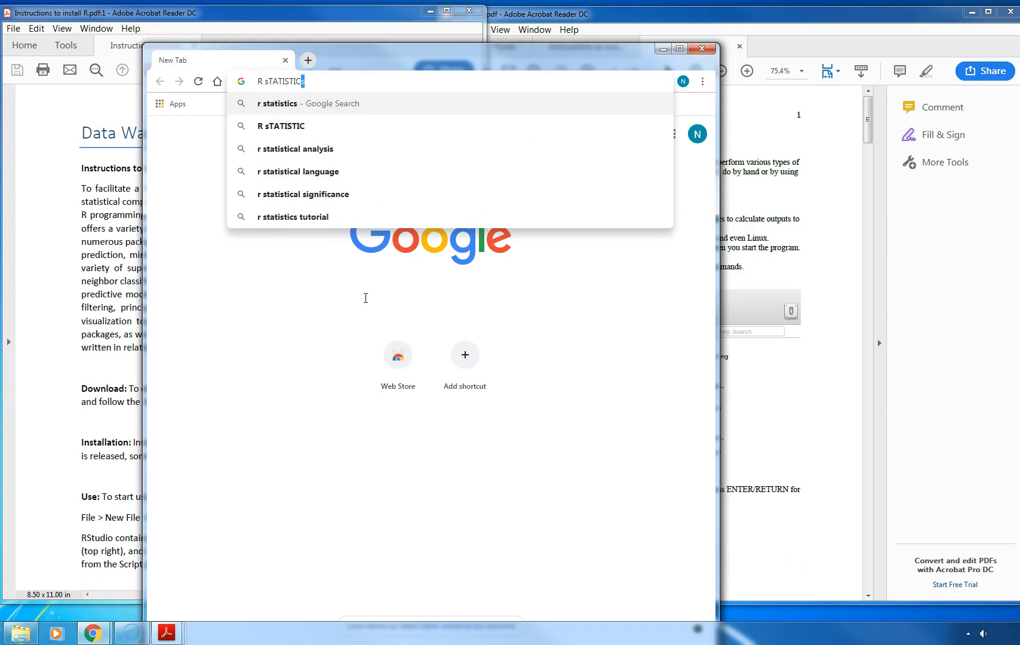
pyautogui.press('Down')
pyautogui.press('Down')
pyautogui.press('Return')
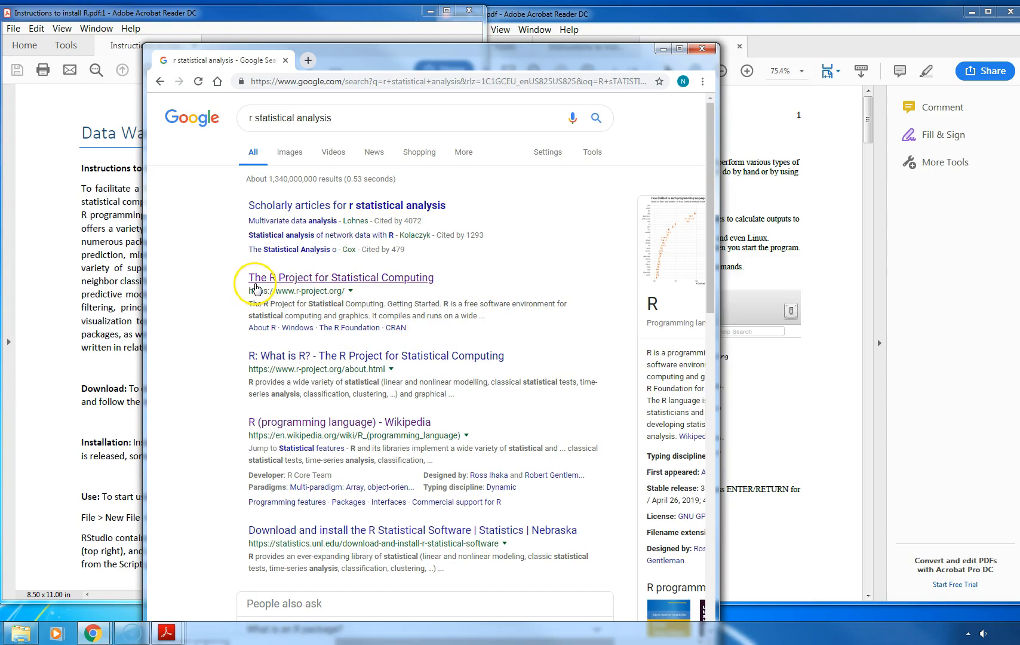
# - Open The R Project for Statistical Computing website from the search results and look over its home page
pyautogui.click(333, 286)
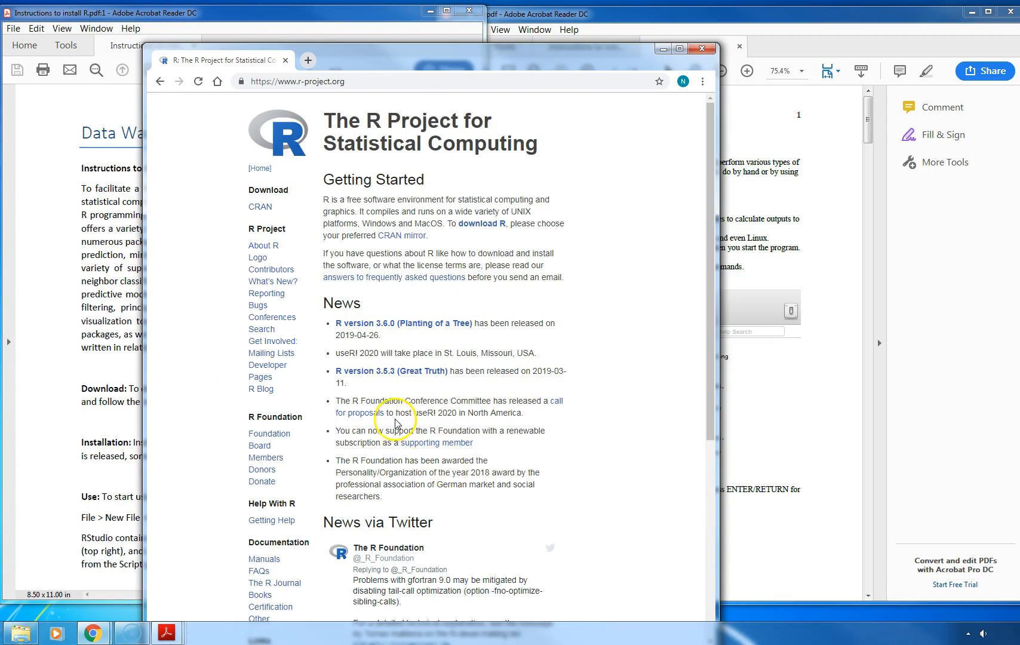
pyautogui.scroll(-5, 400, 419)
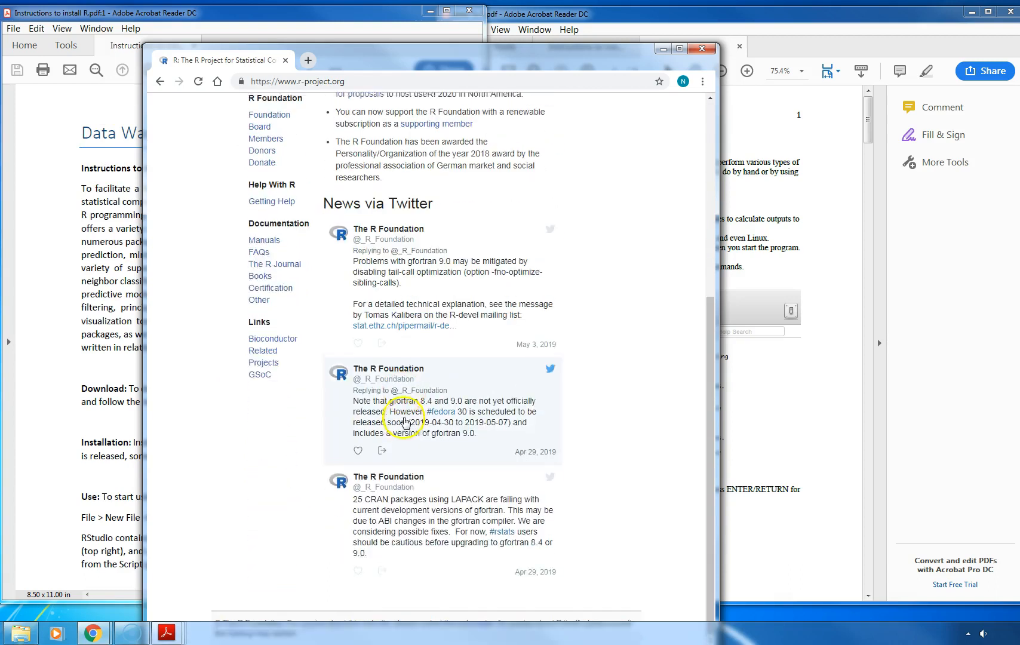
pyautogui.scroll(5, 405, 421)
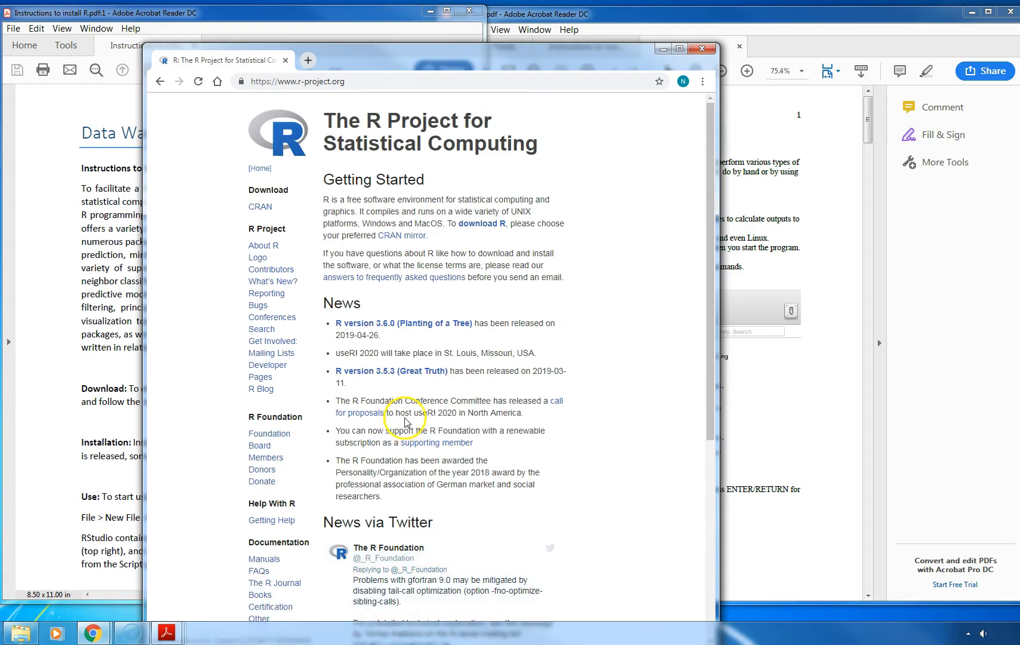
# - Go to the CRAN mirror list and open the https mirror of the University of California, Berkeley, under USA
pyautogui.click(260, 207)
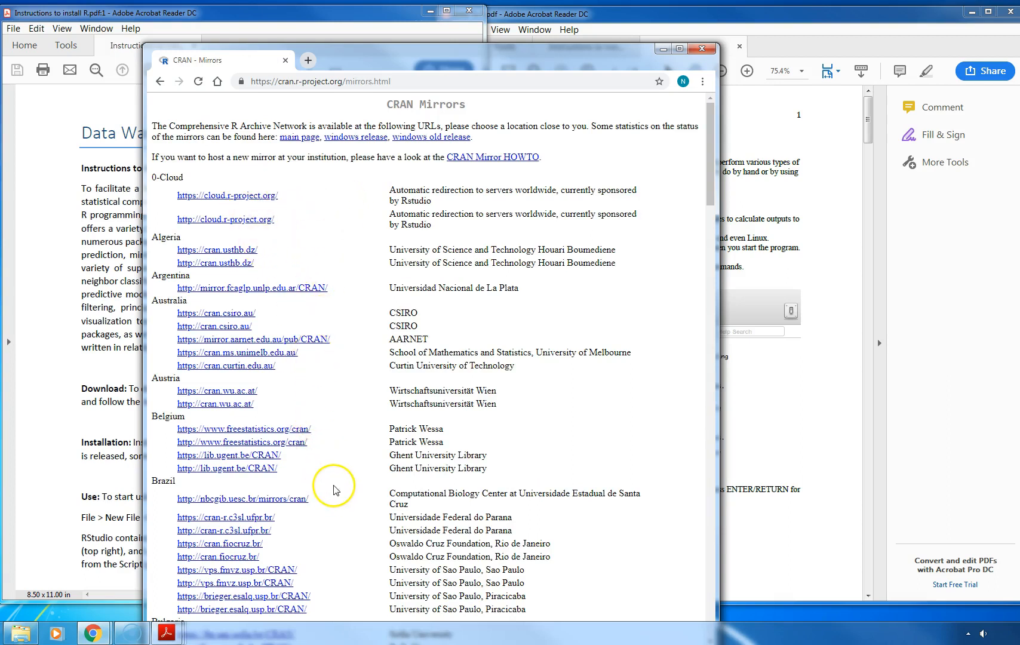
pyautogui.scroll(-3, 335, 483)
pyautogui.scroll(-4, 335, 482)
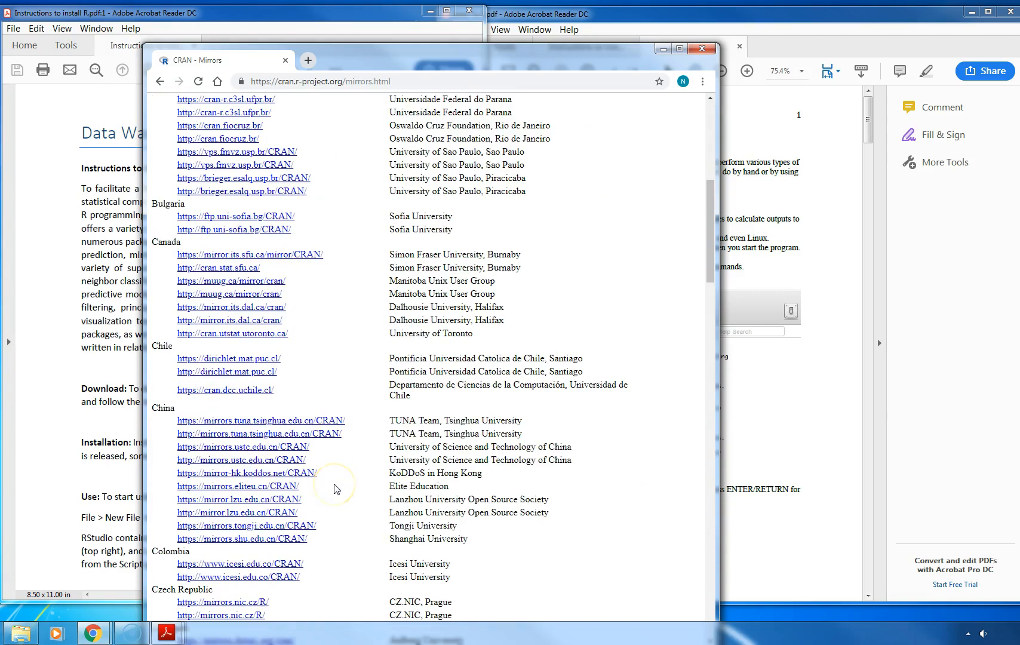
pyautogui.scroll(-16, 335, 489)
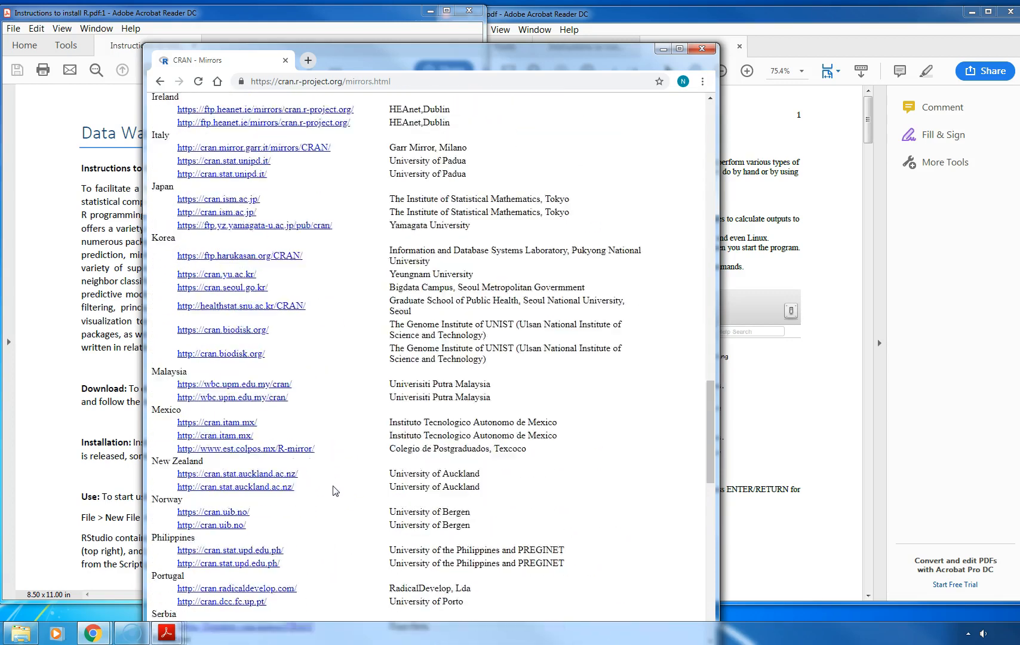
pyautogui.scroll(-11, 335, 490)
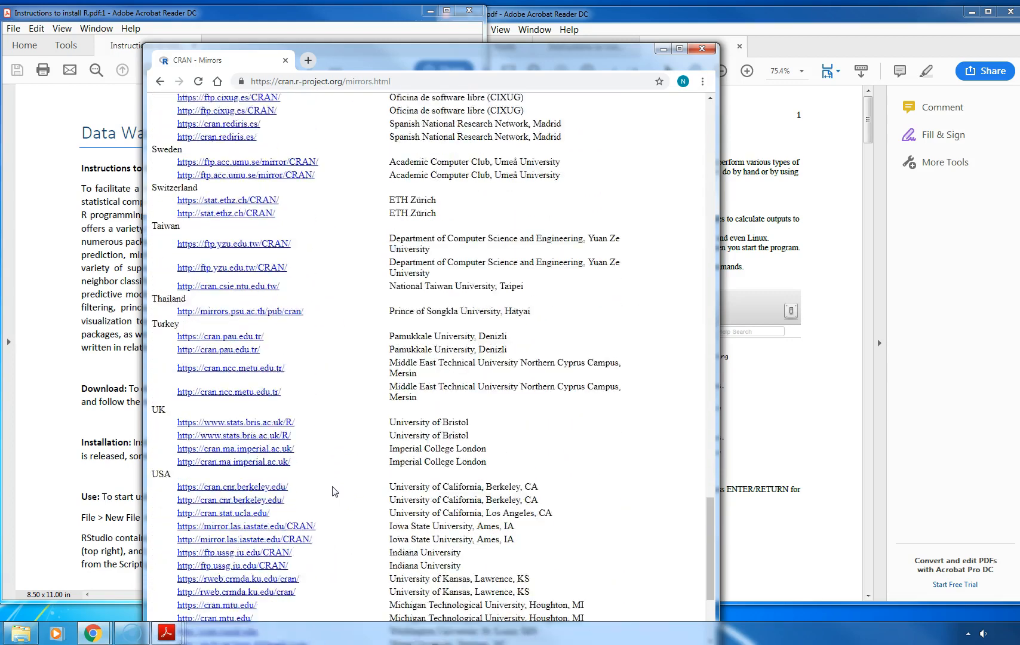
pyautogui.scroll(-3, 332, 489)
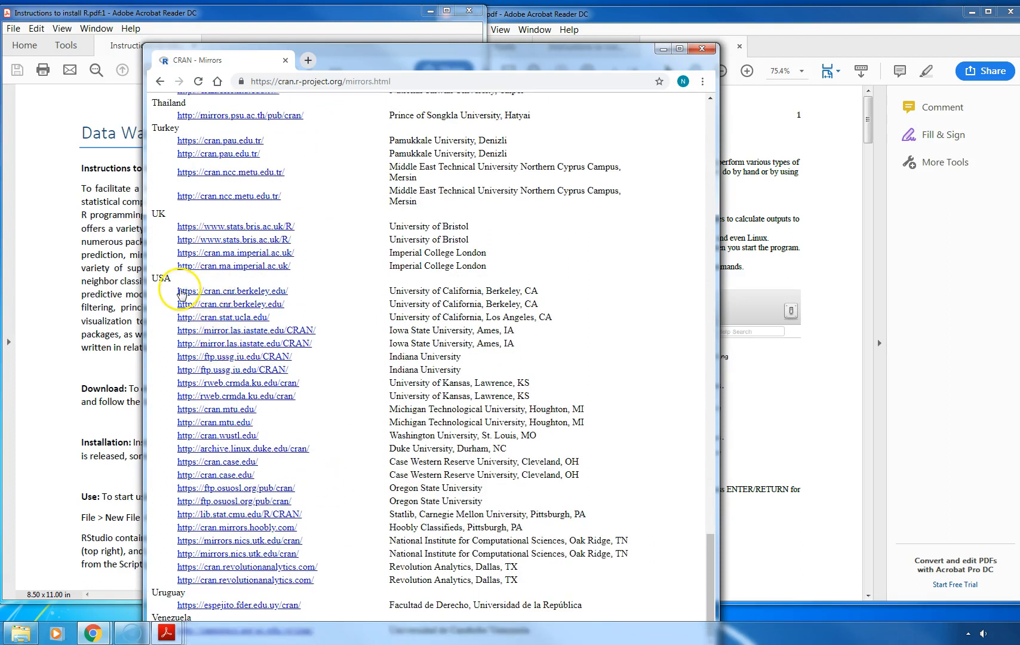
pyautogui.click(221, 292)
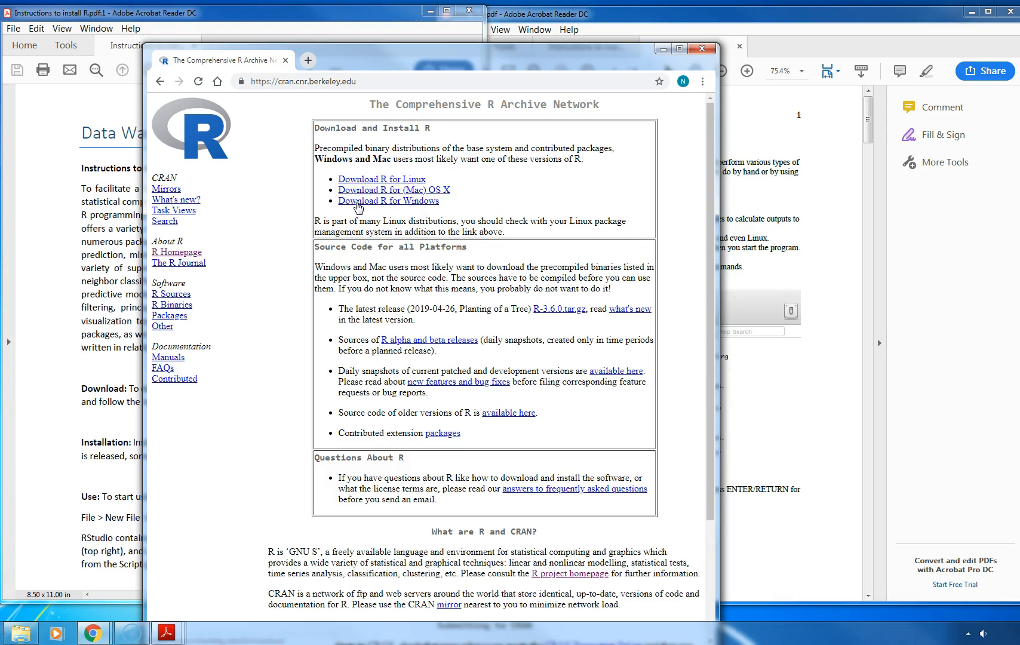
# - Go to the first-time installation page of R for Windows and download R 3.6.0 for Windows
pyautogui.click(358, 203)
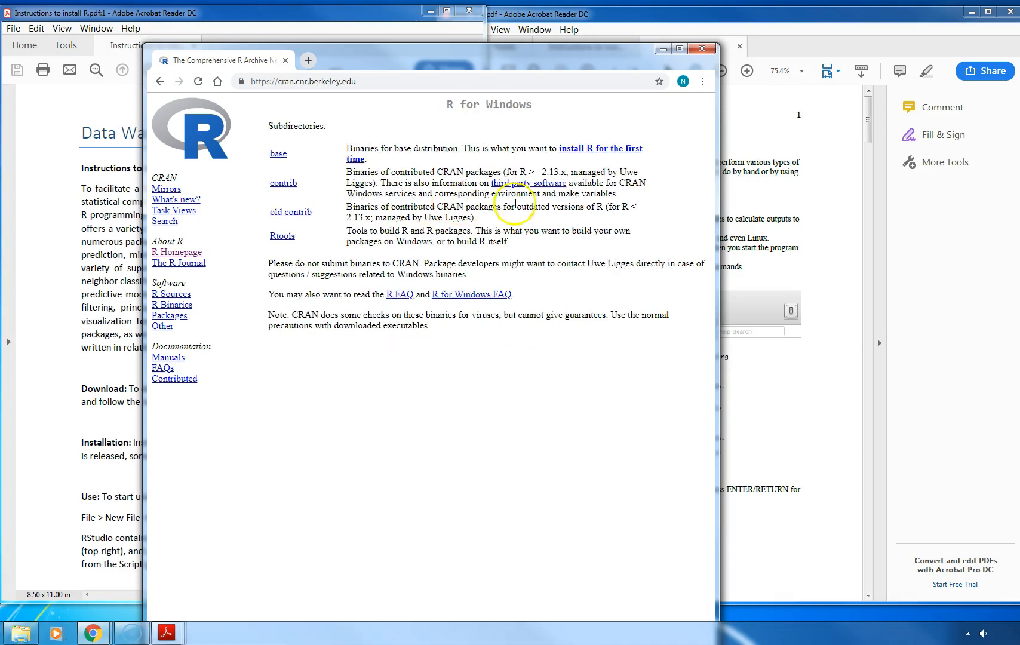
pyautogui.click(576, 154)
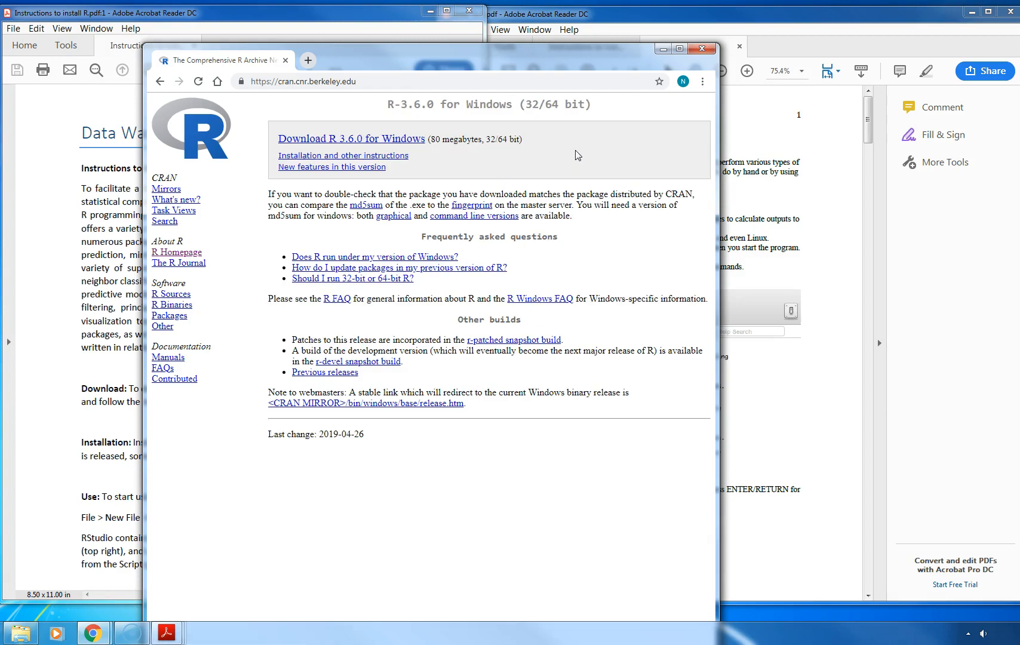
pyautogui.click(345, 141)
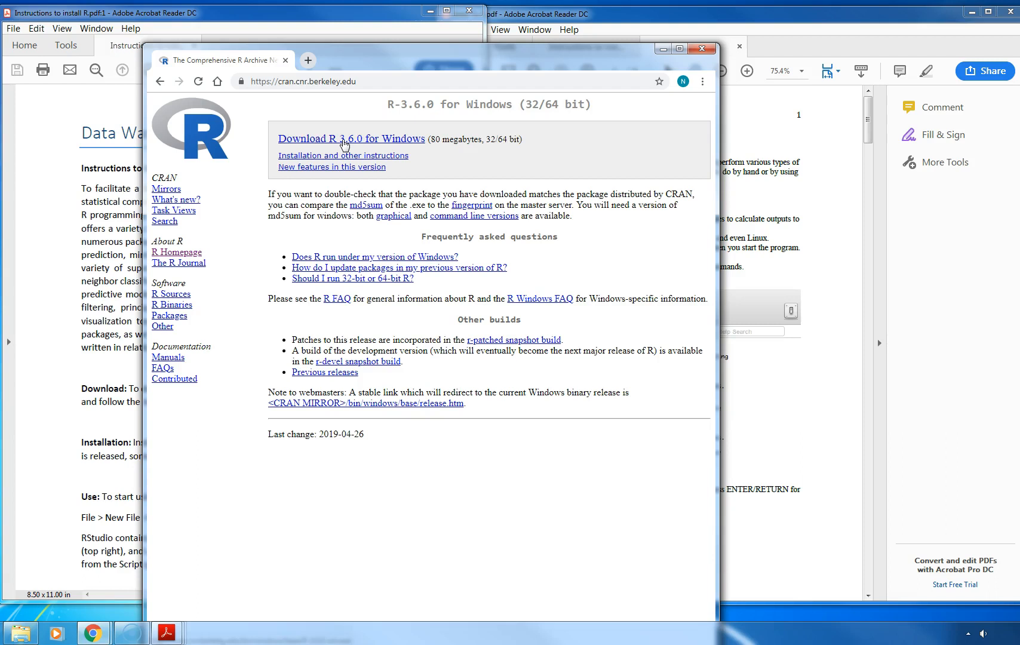
# - Download R 3.6.0 for Windows and reposition the browser window so that its download bar is fully on screen
pyautogui.click(353, 144)
pyautogui.click(334, 143)
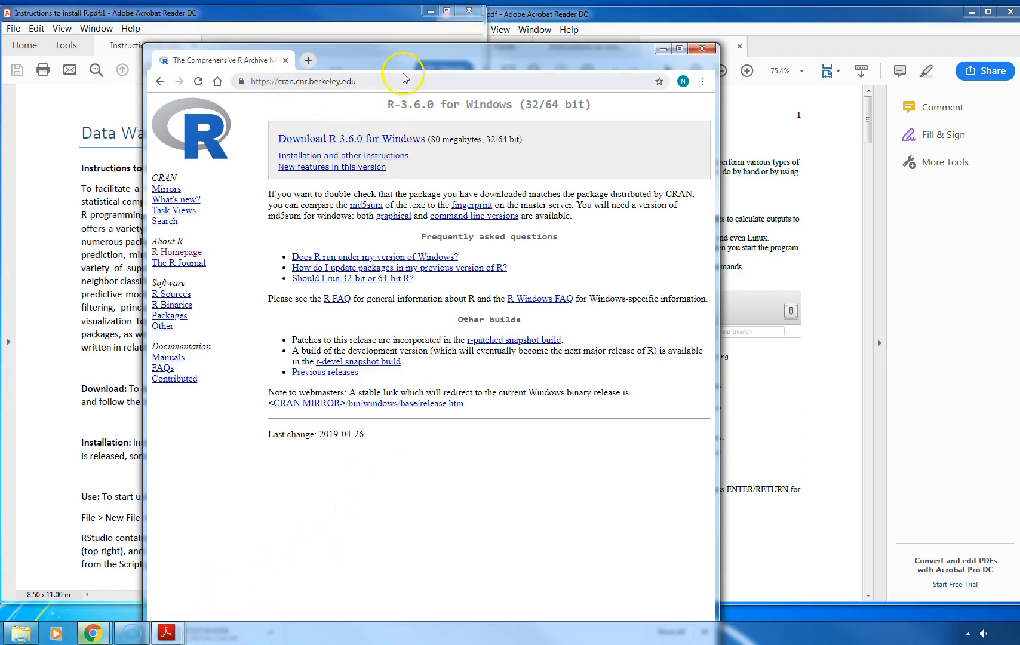
pyautogui.moveTo(399, 54); pyautogui.dragTo(395, 11)
pyautogui.doubleClick(395, 8)
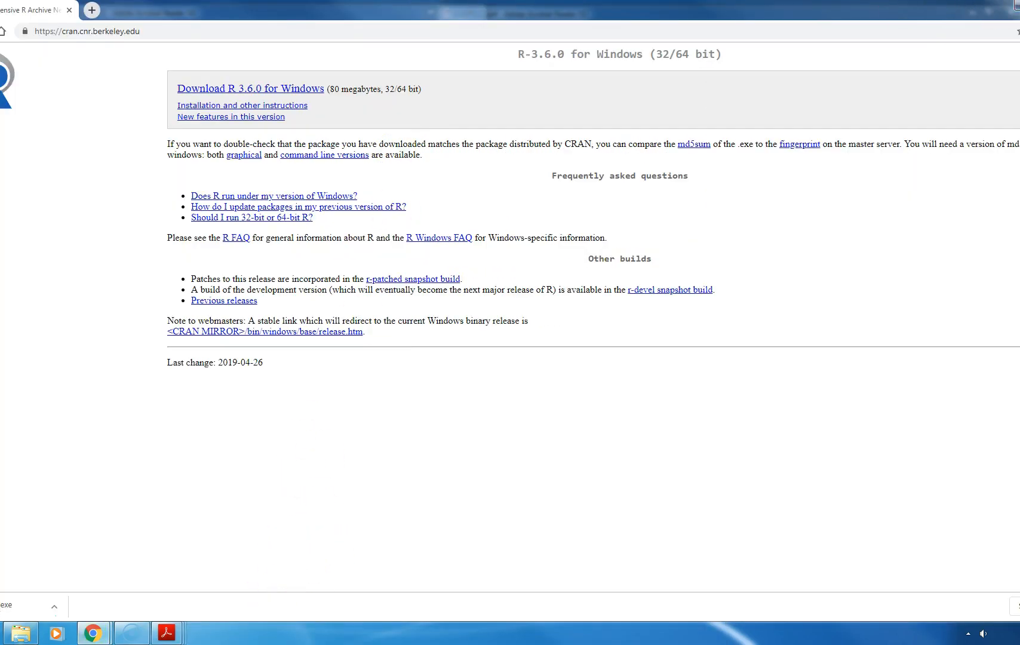
pyautogui.click(1018, 5)
pyautogui.click(454, 40)
pyautogui.click(519, 63)
pyautogui.moveTo(519, 63); pyautogui.dragTo(549, 30)
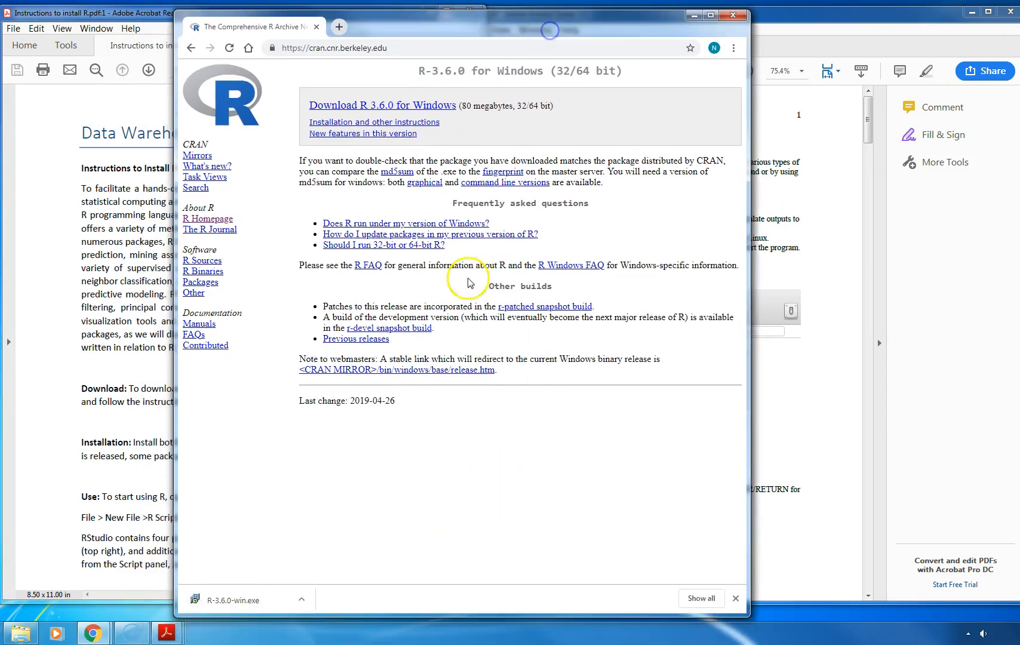
# - Run the downloaded R-3.6.0-win.exe with English as setup language and proceed through the administrator note and licence information
pyautogui.click(239, 603)
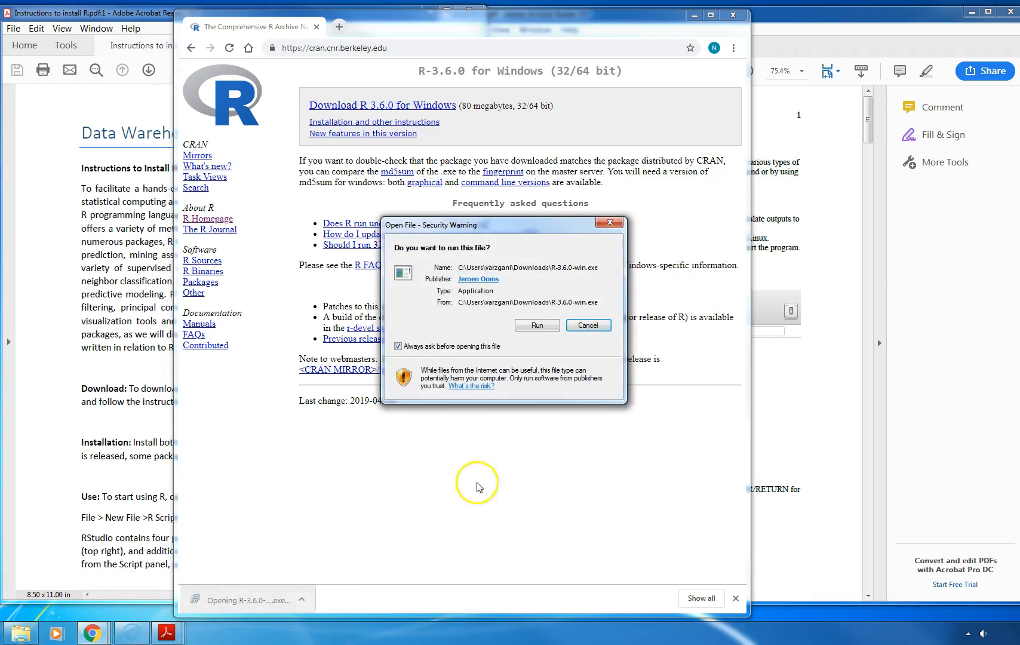
pyautogui.click(536, 324)
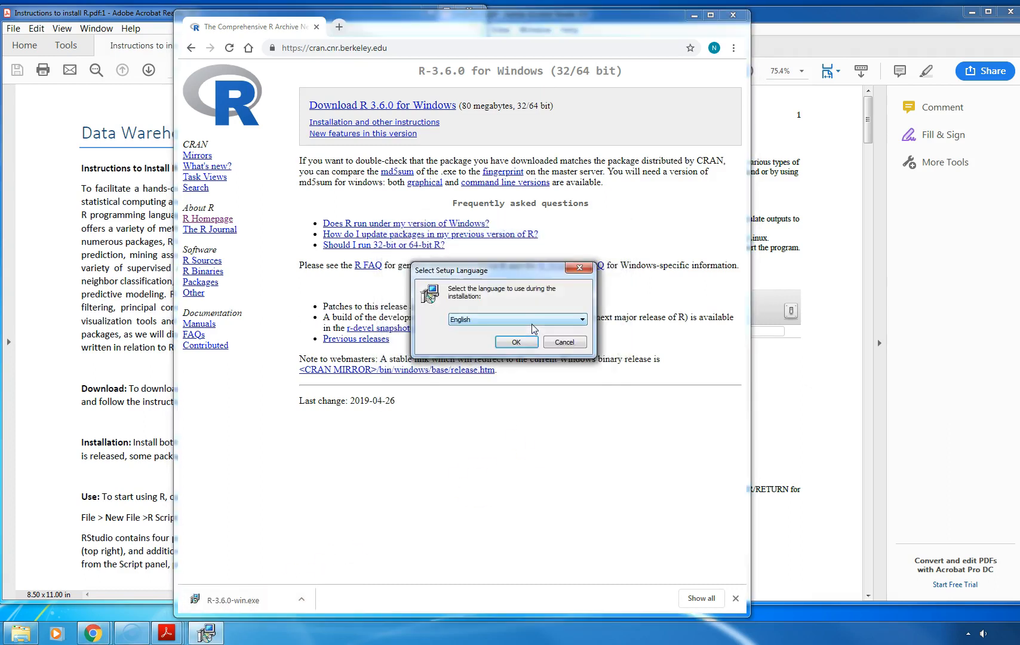
pyautogui.click(520, 344)
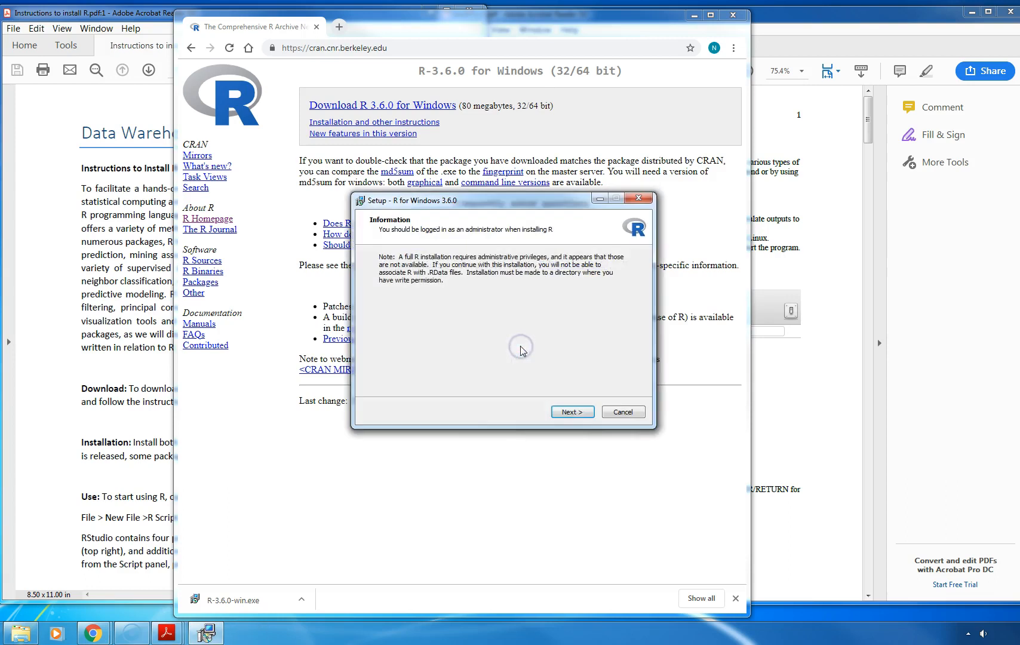
pyautogui.click(577, 413)
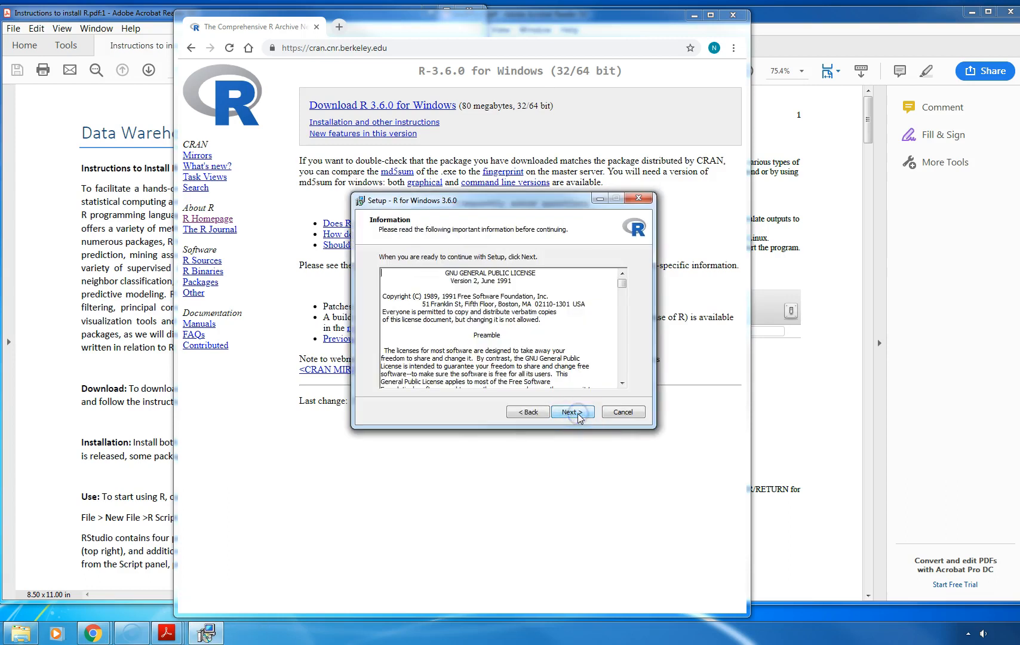
pyautogui.click(577, 413)
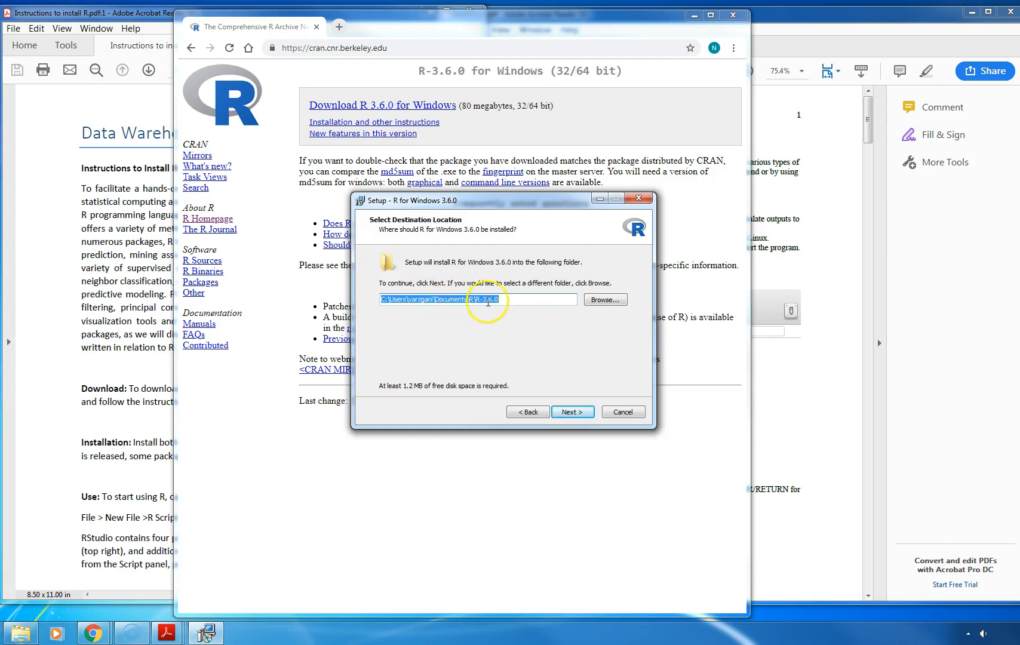
# - Accept the default destination folder, the user installation components, the default startup options and the Start Menu folder R
pyautogui.click(571, 411)
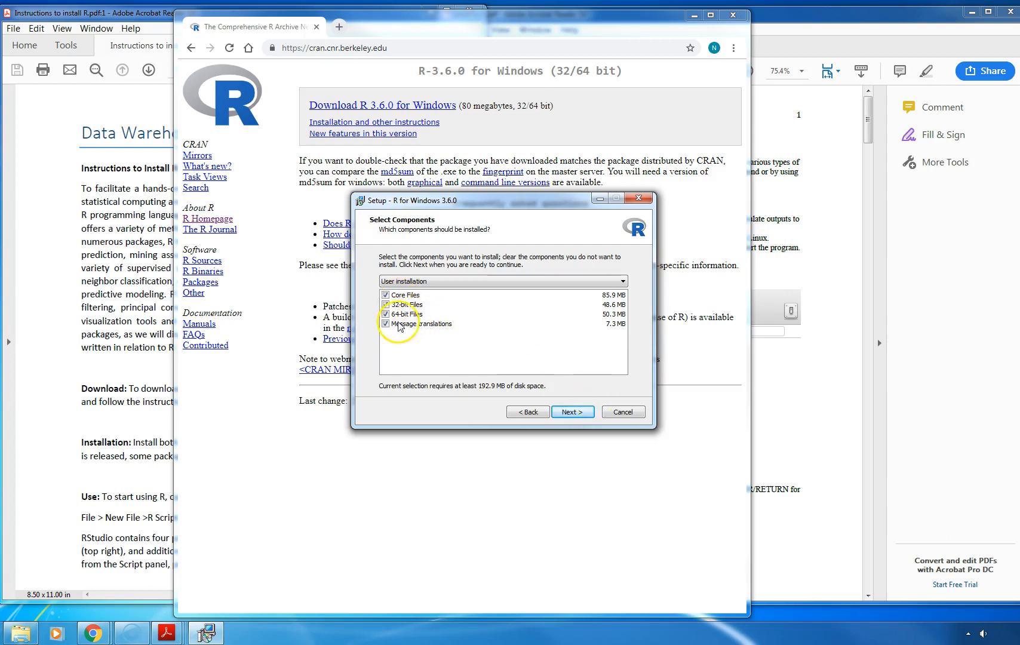
pyautogui.click(571, 412)
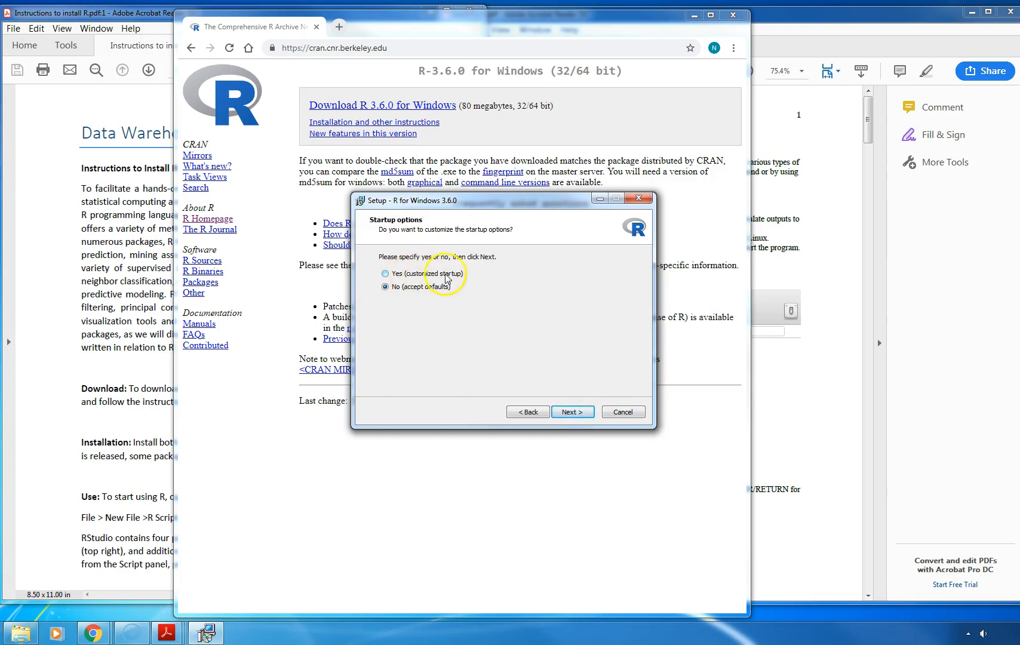
pyautogui.click(572, 412)
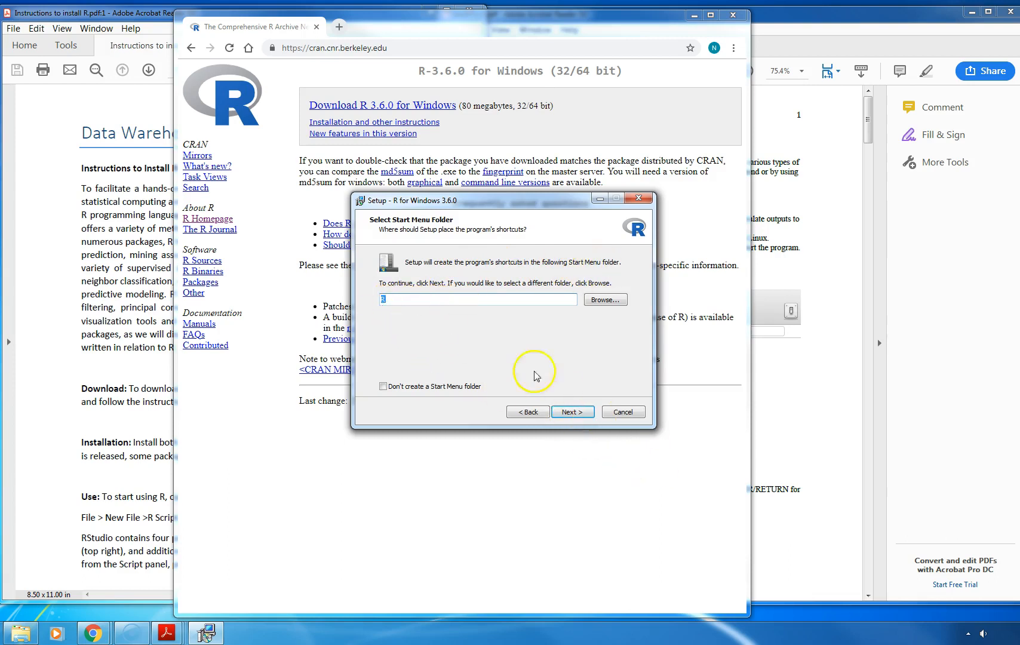
pyautogui.click(571, 413)
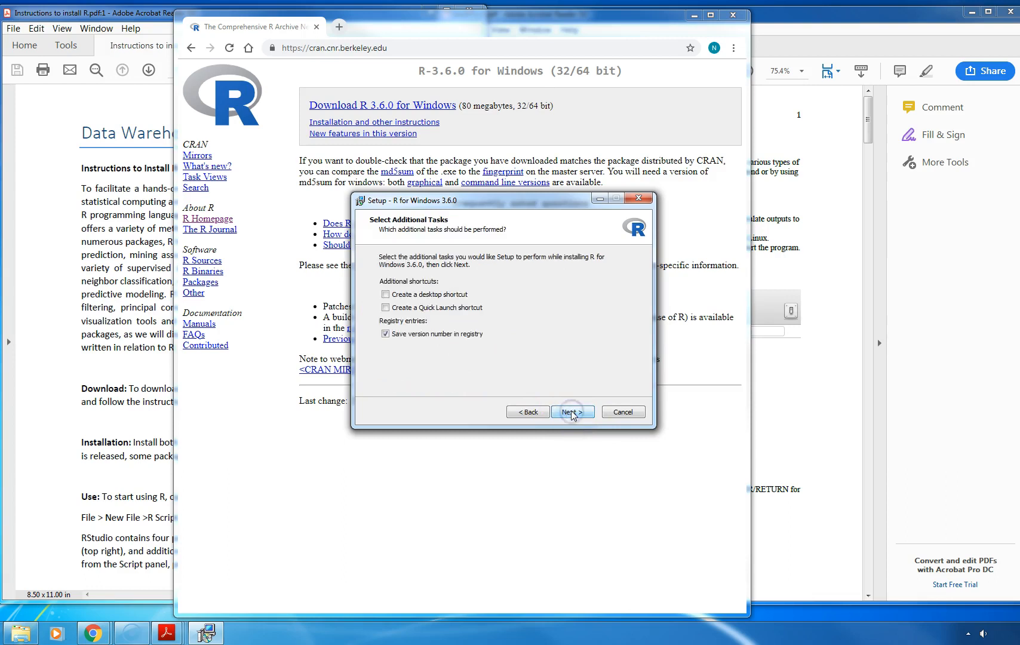
# - Enable creating a desktop shortcut, install R for Windows 3.6.0 and finish the setup wizard
pyautogui.click(385, 295)
pyautogui.click(567, 412)
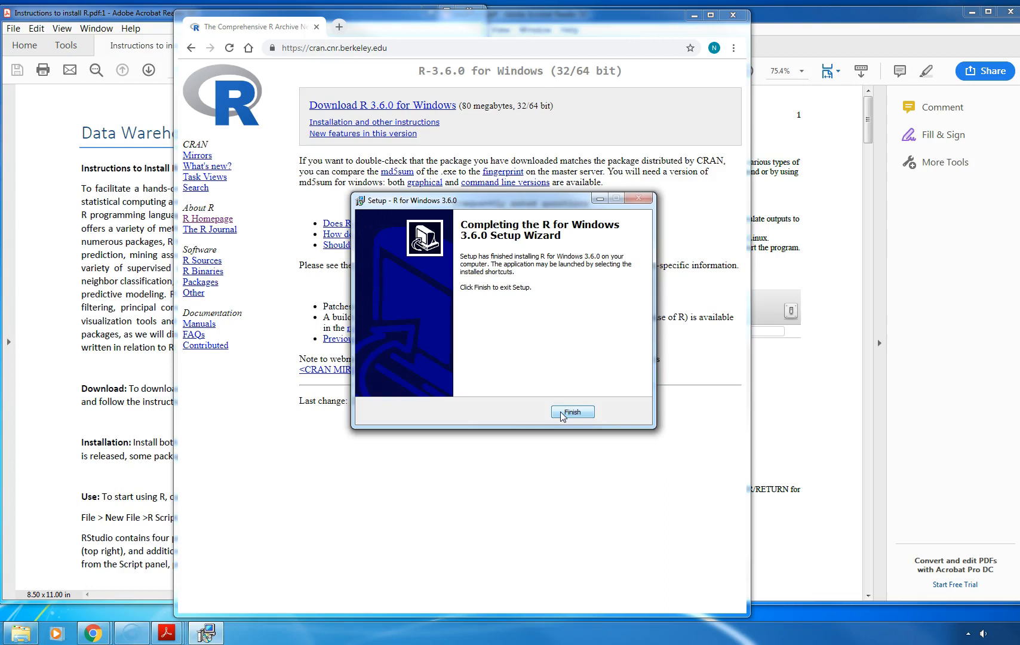
pyautogui.click(579, 414)
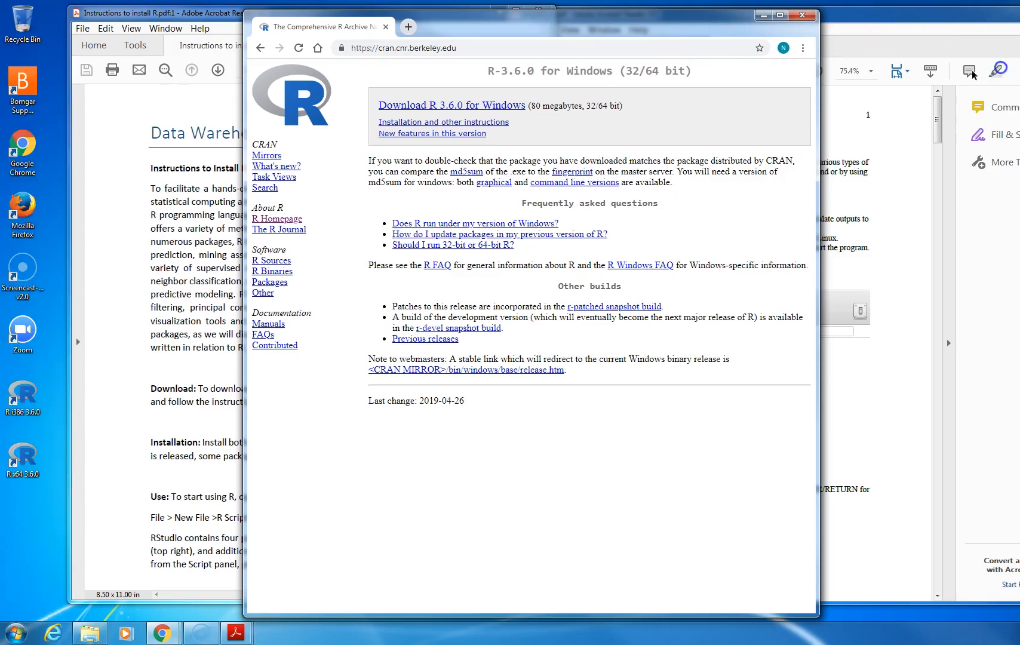
# - Launch the 64-bit version of R 3.6.0 from its desktop shortcut
pyautogui.click(38, 406)
pyautogui.click(37, 407)
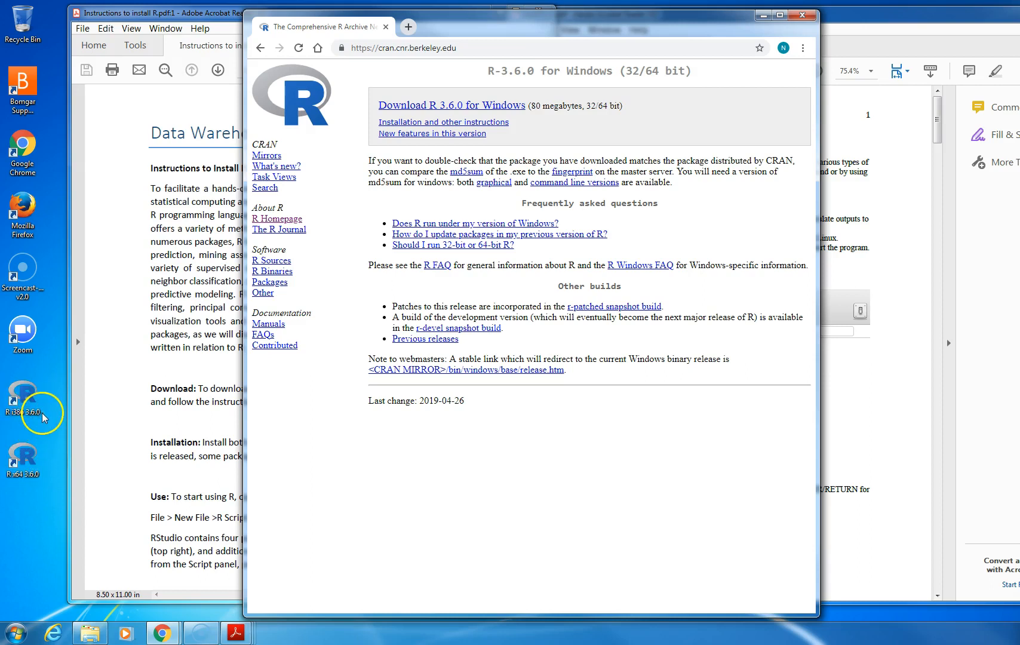
pyautogui.click(37, 473)
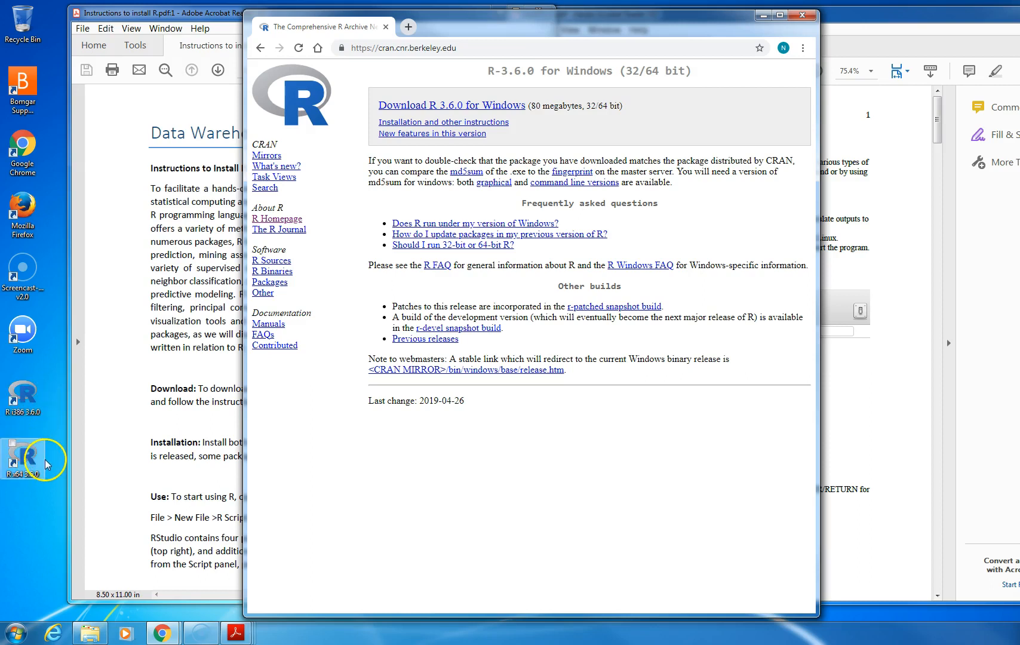
pyautogui.doubleClick(34, 460)
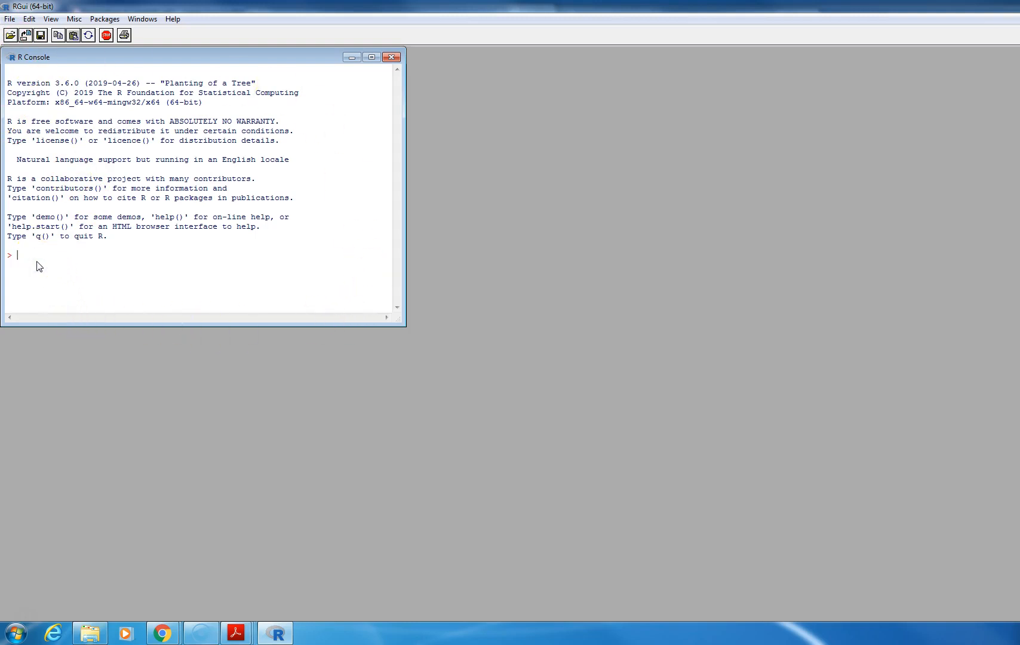
# - Evaluate 57^2 and then mean(4,5,6) in the R Console
pyautogui.click(100, 299)
pyautogui.press('Return')
pyautogui.click(101, 300)
pyautogui.write('mean(4,5,6)')
pyautogui.press('Return')
# - Switch to Google Chrome and search Google for "r studio" in a new tab
pyautogui.hotkey('alt', 'Tab')
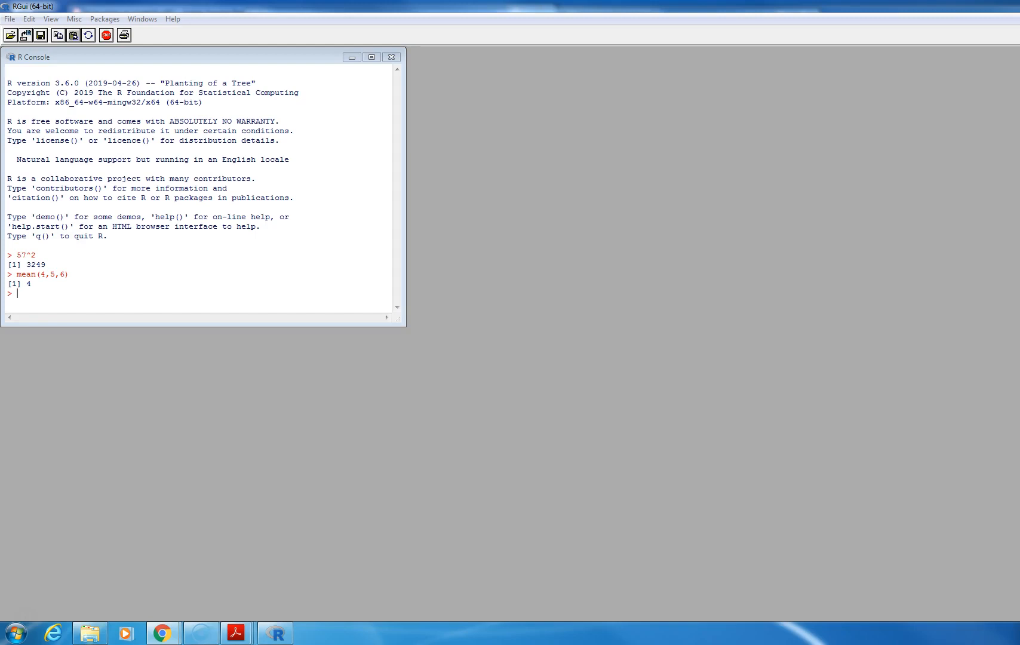
pyautogui.moveTo(166, 634)
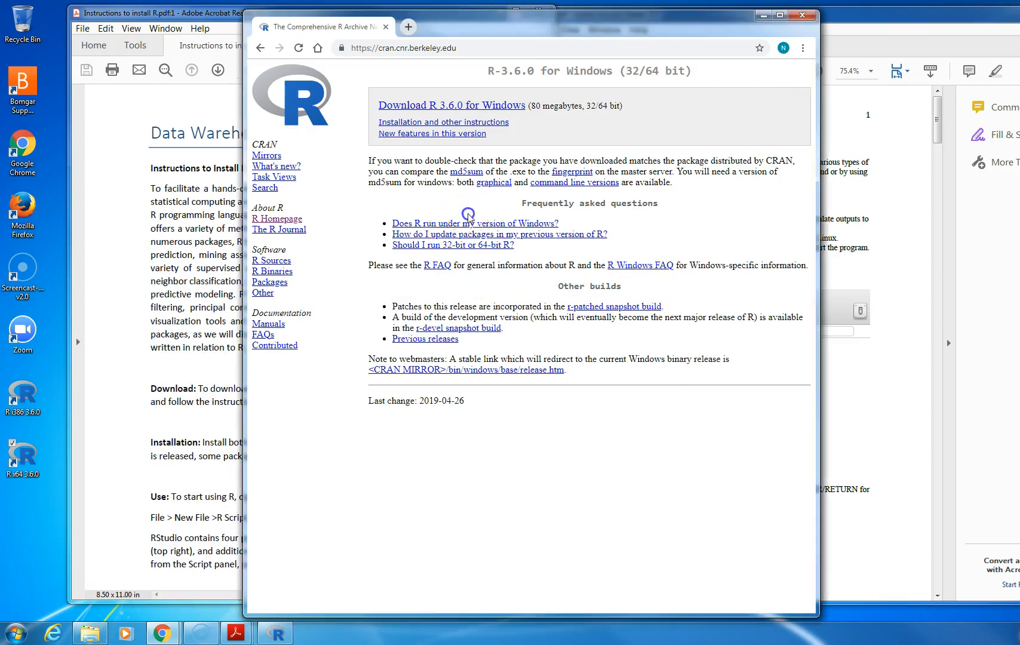
pyautogui.click(408, 27)
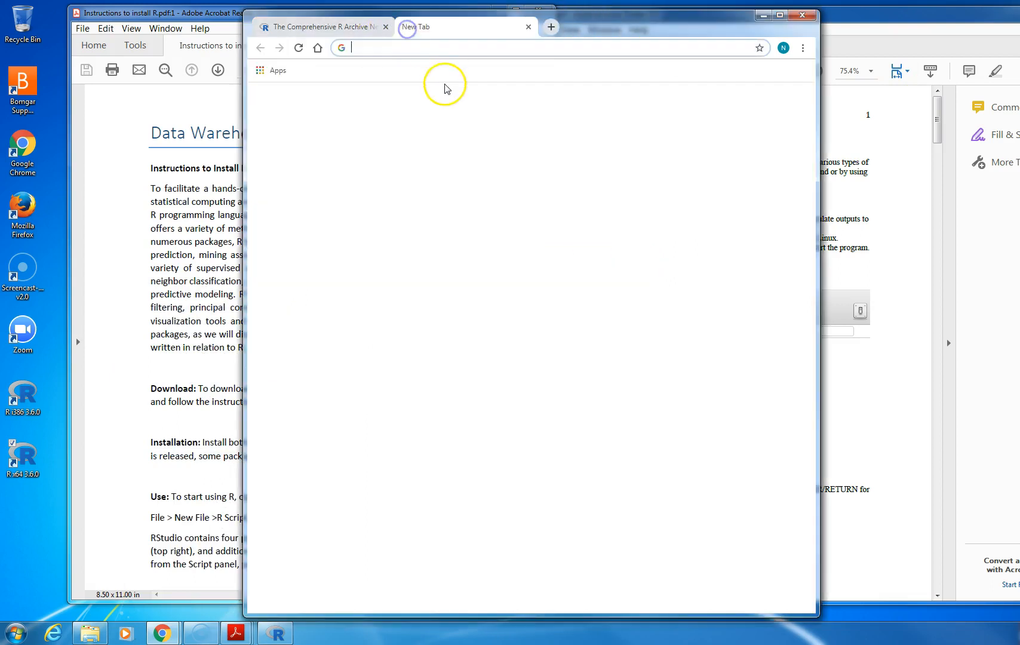
pyautogui.click(537, 270)
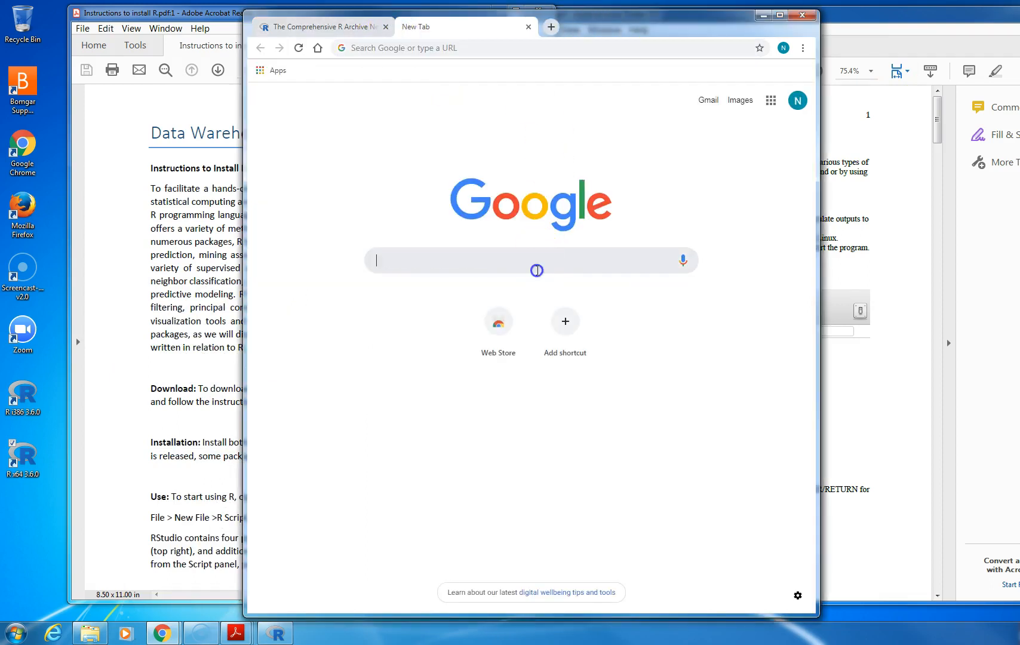
pyautogui.write('R')
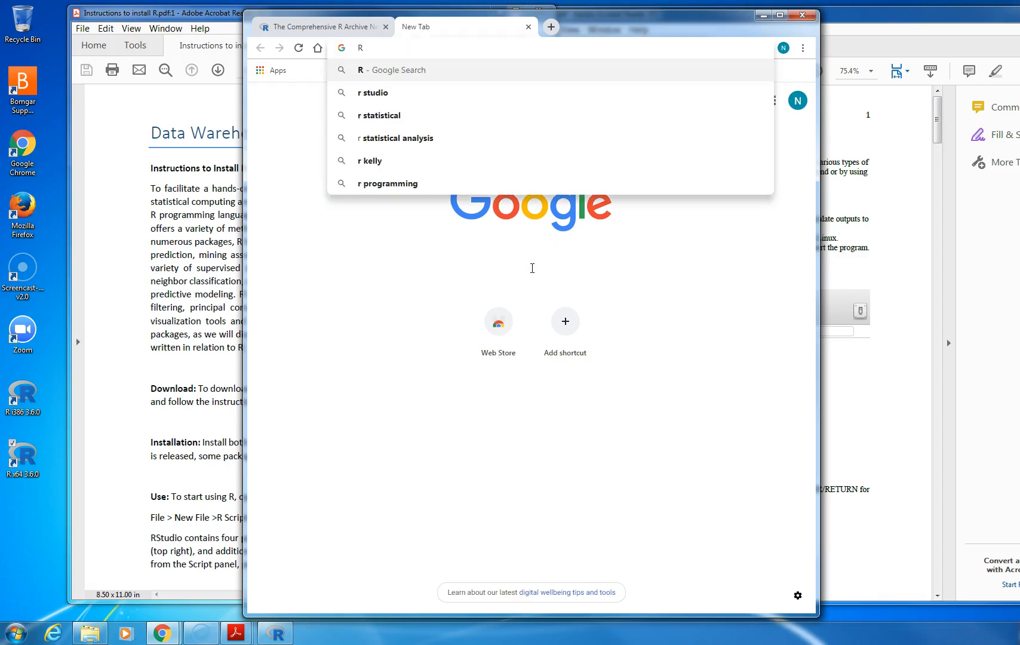
pyautogui.write(' s')
pyautogui.press('Return')
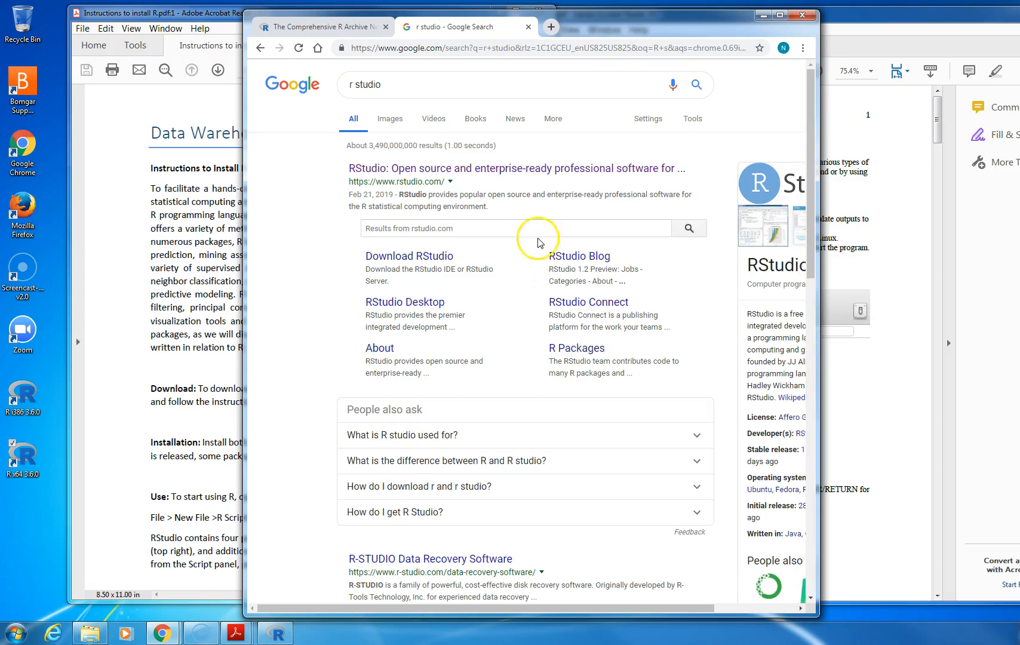
# - Open the RStudio website from the search results and go to the RStudio Desktop section of the RStudio product page
pyautogui.click(512, 170)
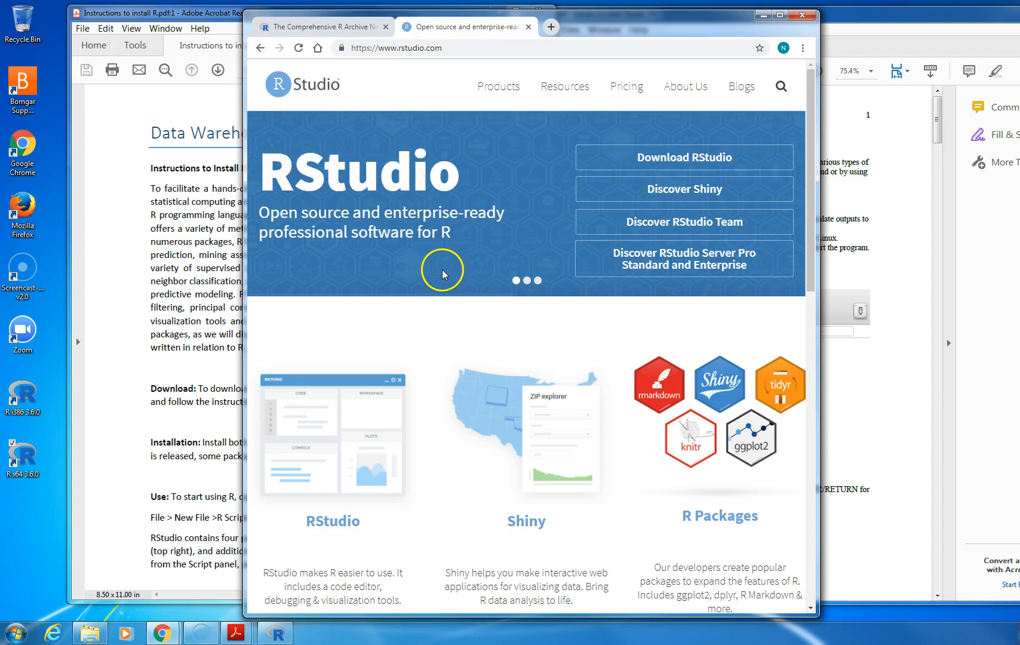
pyautogui.moveTo(485, 85)
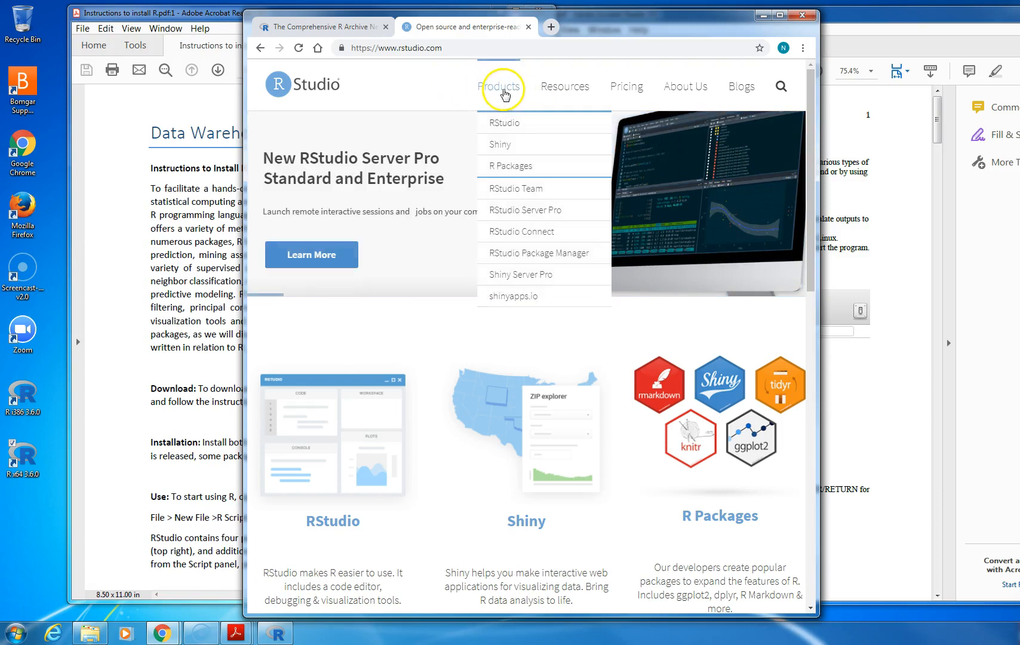
pyautogui.click(500, 122)
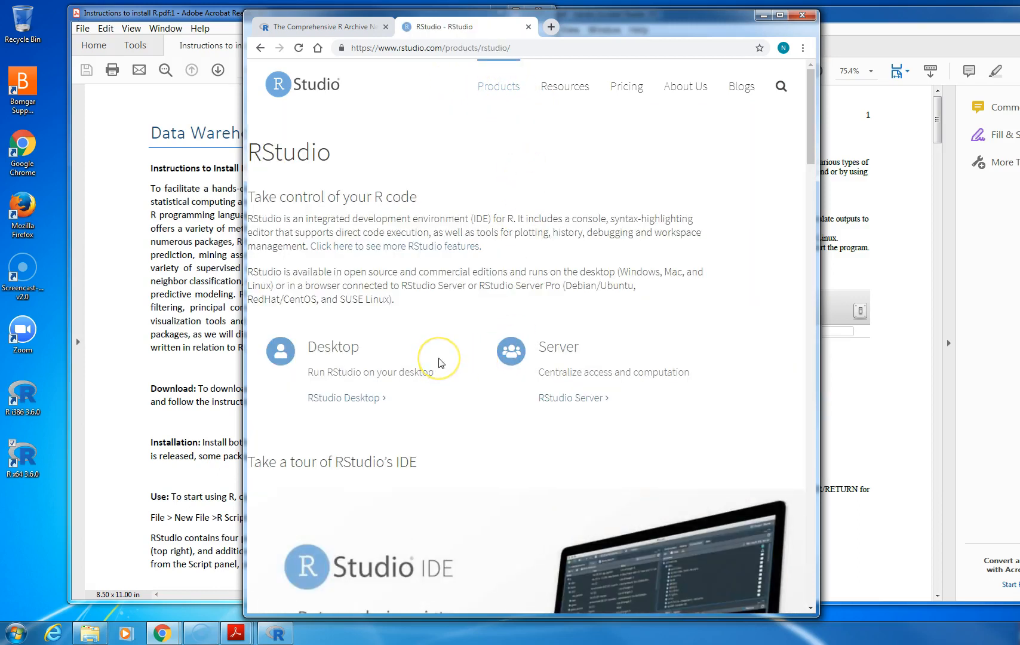
pyautogui.scroll(-1, 439, 362)
pyautogui.scroll(-1, 382, 346)
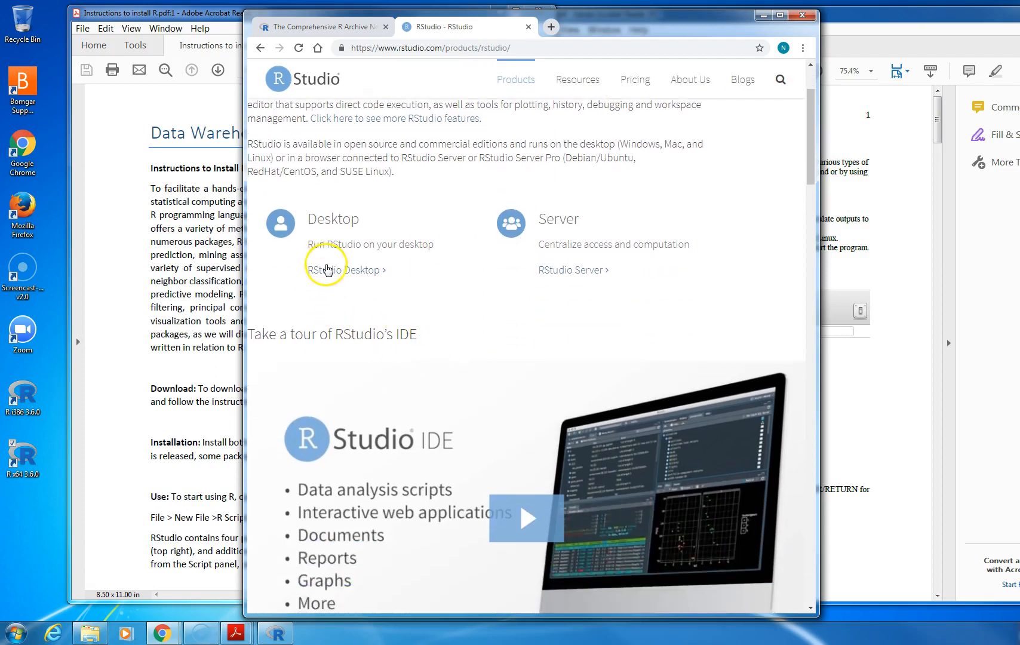
pyautogui.click(574, 274)
pyautogui.click(346, 272)
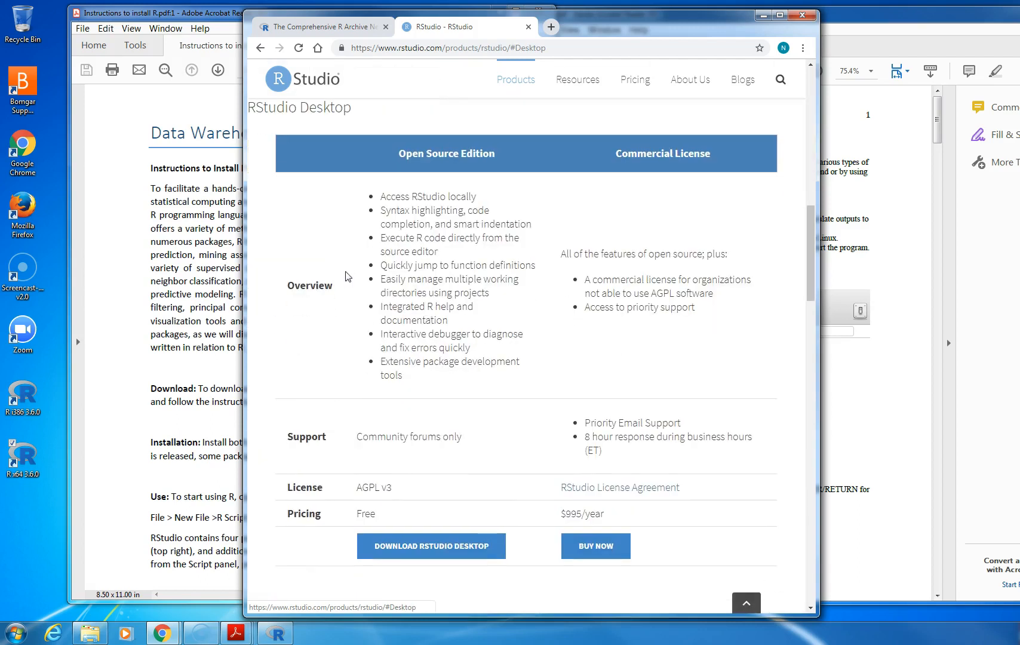
# - Go to the RStudio download page, compare the versions and choose the free RStudio Desktop Open Source License download
pyautogui.click(460, 549)
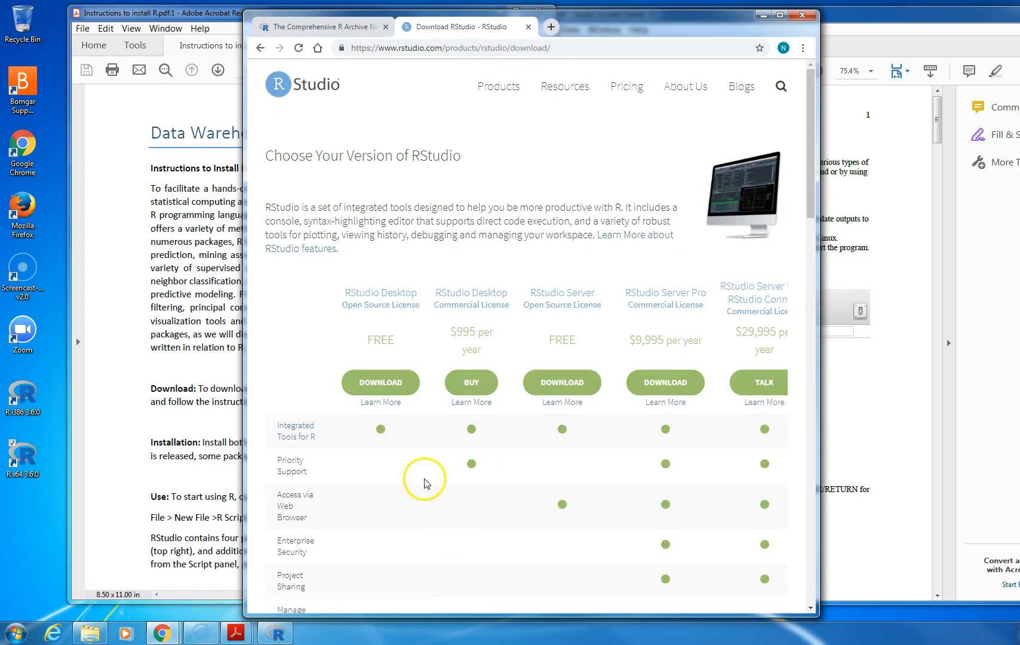
pyautogui.scroll(-5, 424, 481)
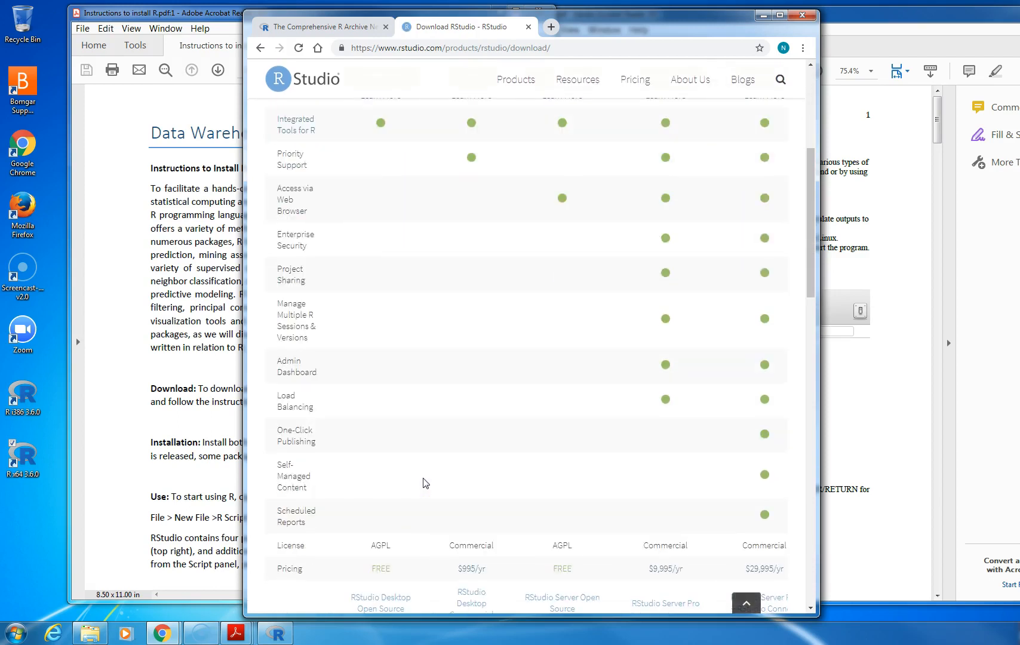
pyautogui.scroll(-2, 423, 481)
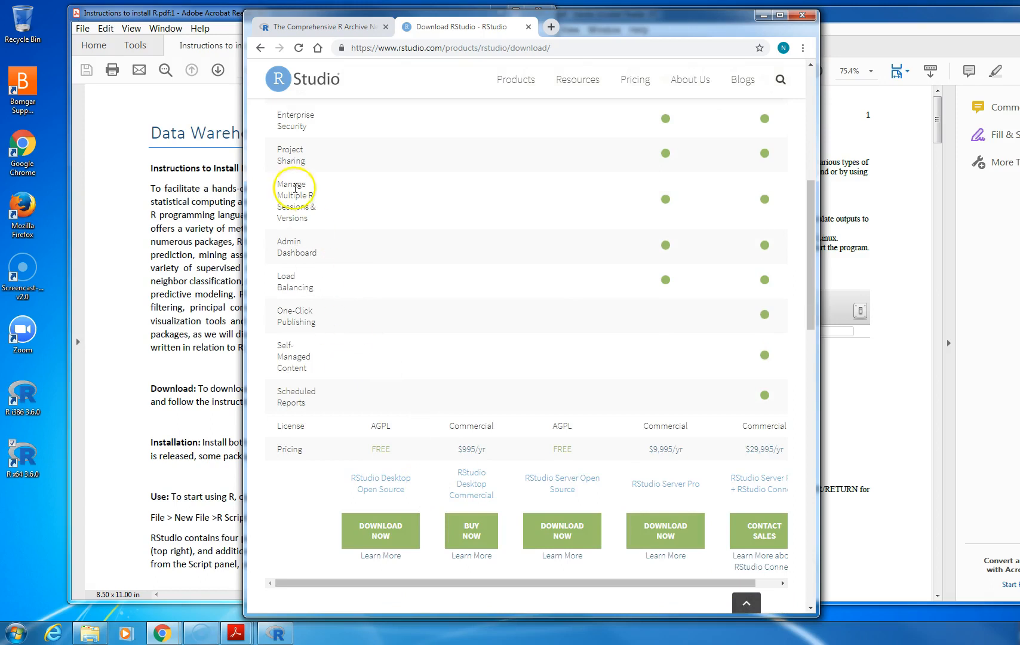
pyautogui.scroll(4, 317, 370)
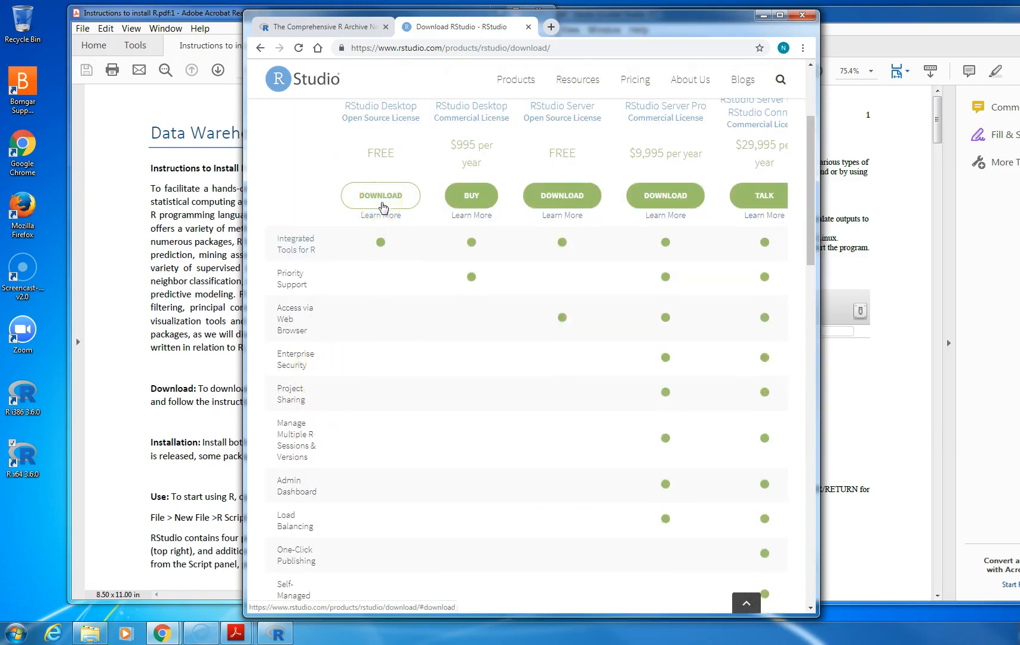
pyautogui.scroll(1, 382, 206)
pyautogui.click(393, 252)
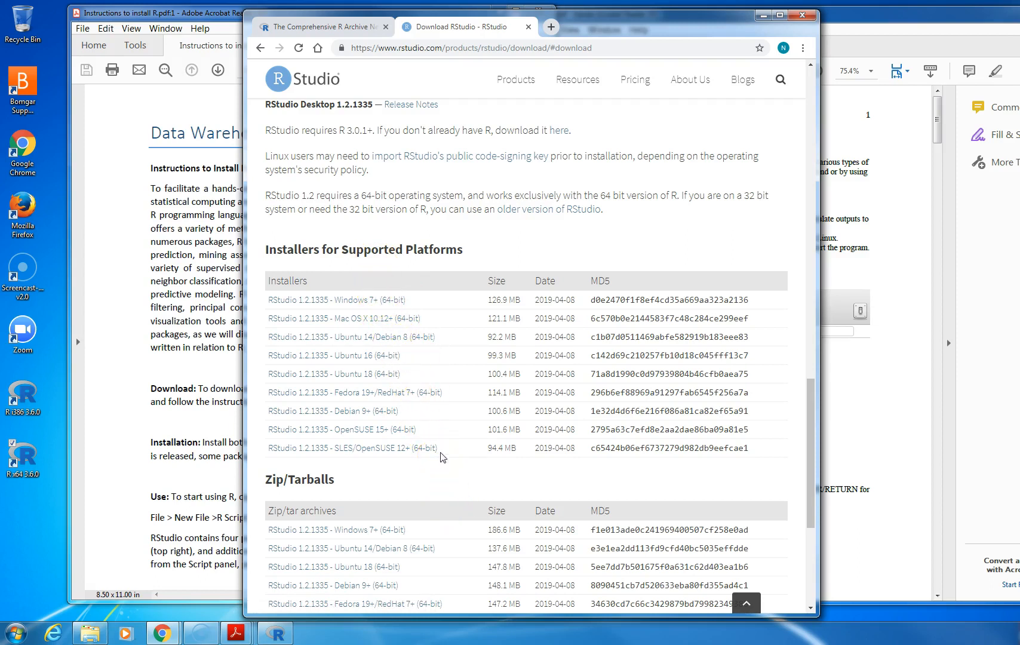
# - Download the RStudio 1.2.1335 installer for Windows 7+ (64-bit) and run RStudio-1.2.1335.exe
pyautogui.click(371, 300)
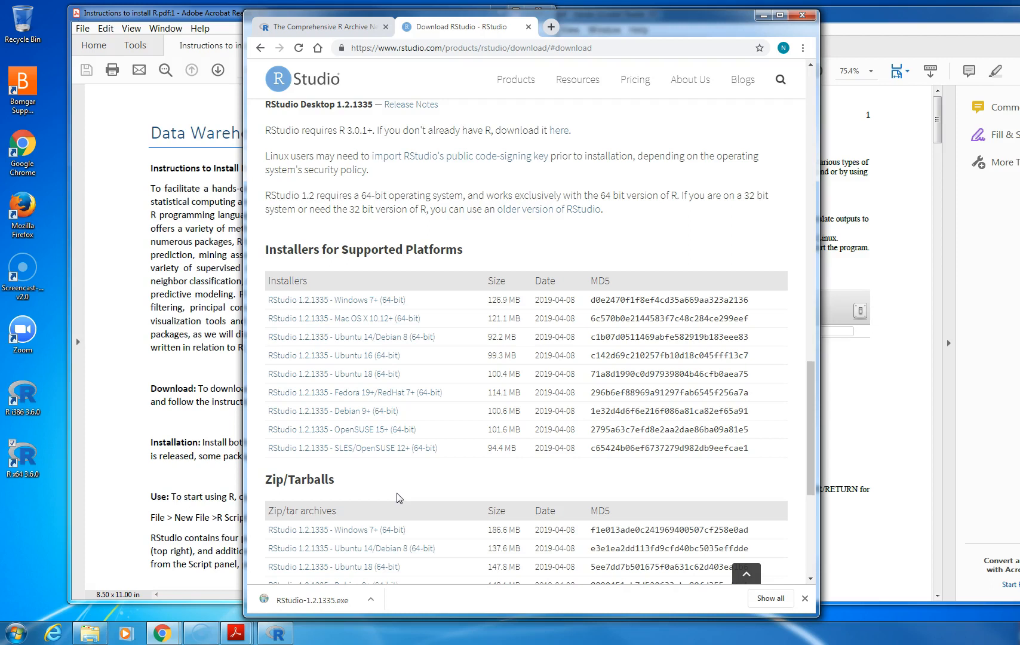
pyautogui.click(303, 605)
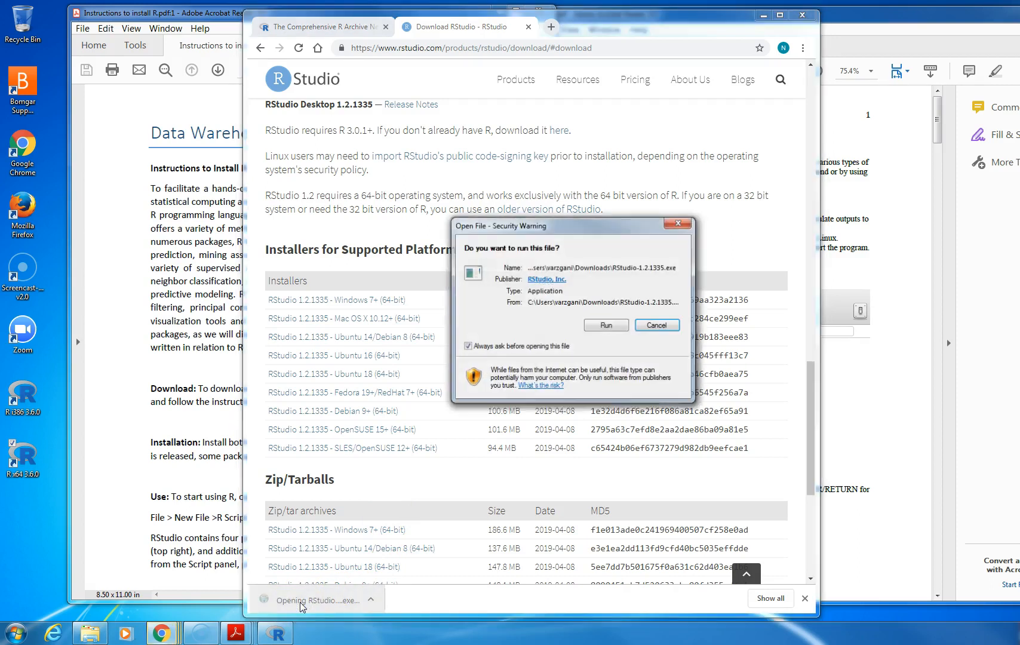
pyautogui.click(601, 327)
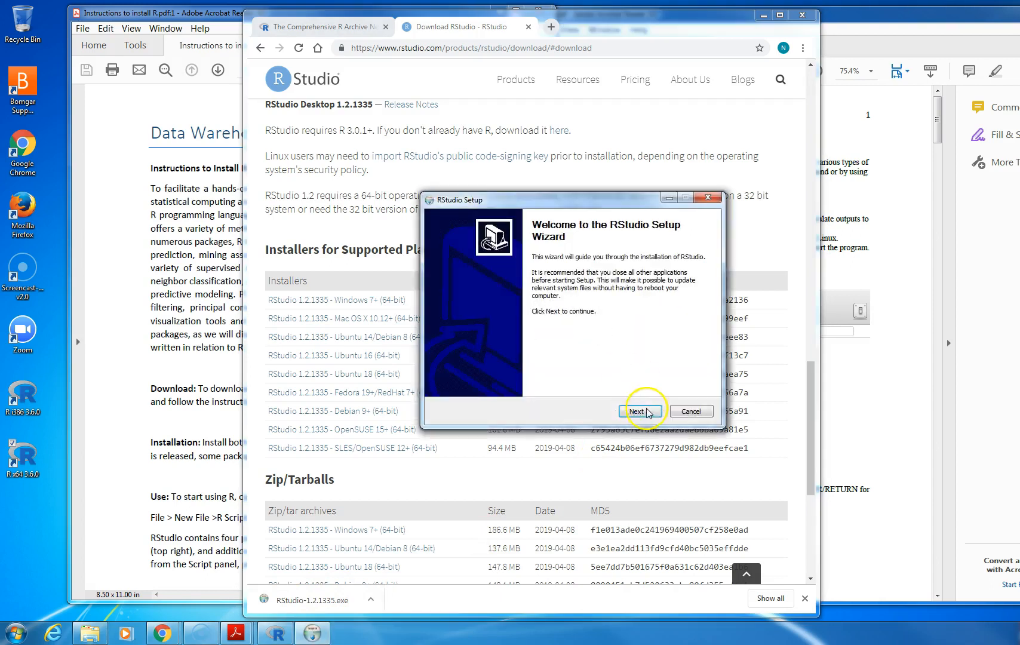
# - Install RStudio in the default destination folder with the RStudio Start Menu folder and close the setup wizard
pyautogui.click(641, 412)
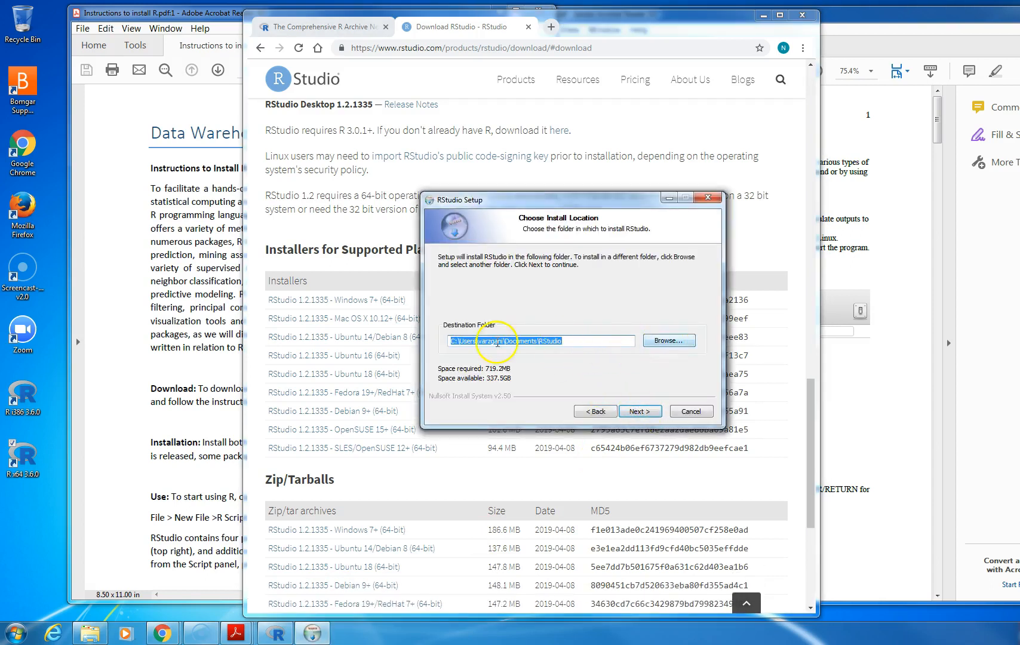
pyautogui.click(638, 411)
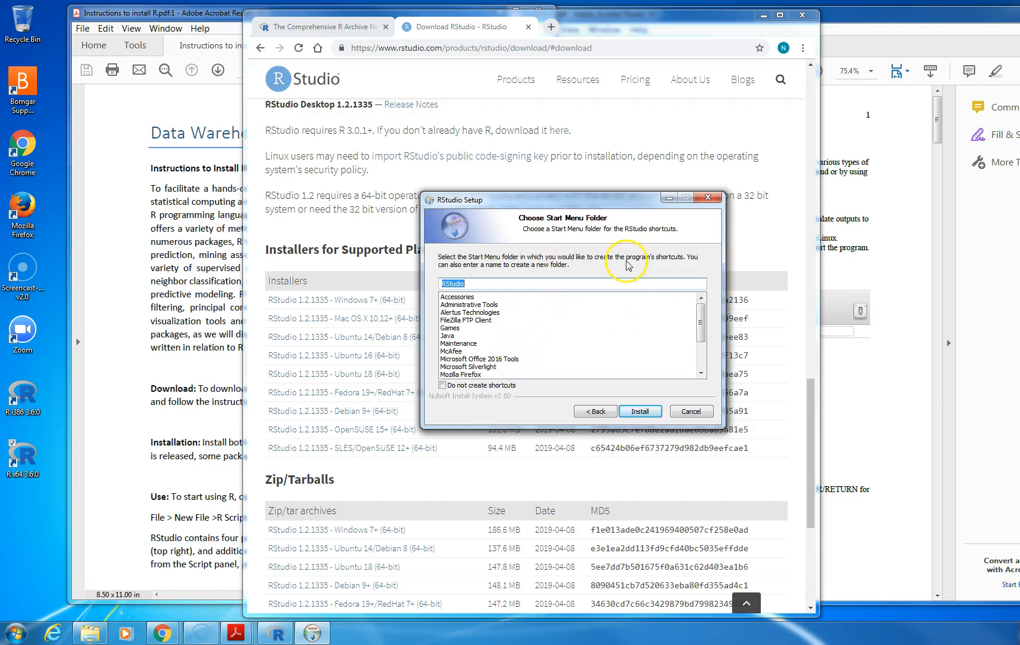
pyautogui.click(638, 410)
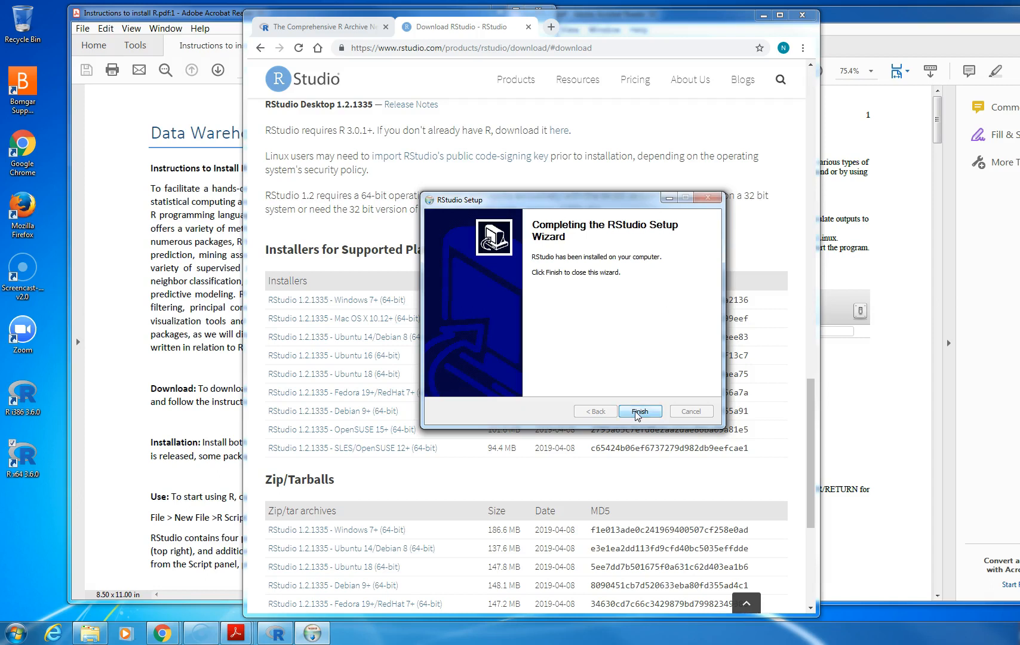
pyautogui.click(638, 412)
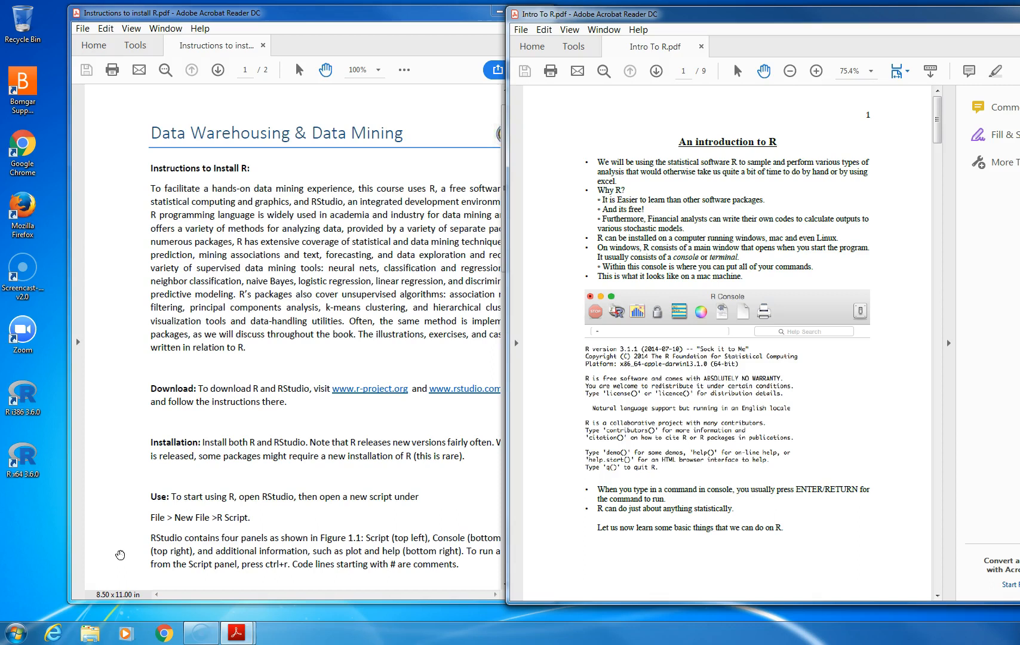
# - Locate the RStudio folder among all the programs installed on the computer
pyautogui.click(15, 634)
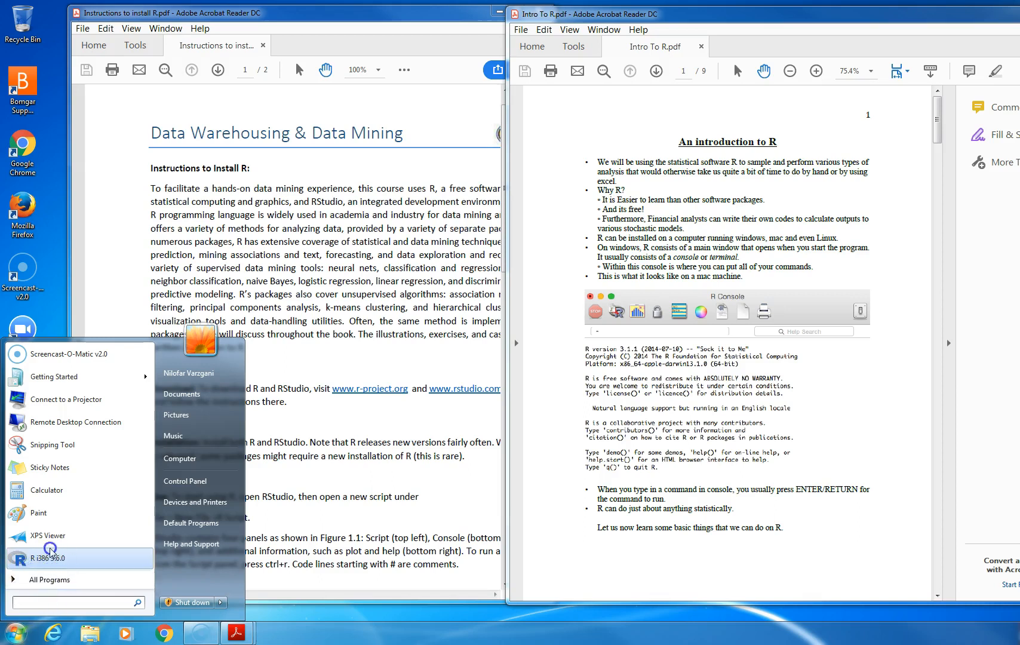
pyautogui.click(42, 579)
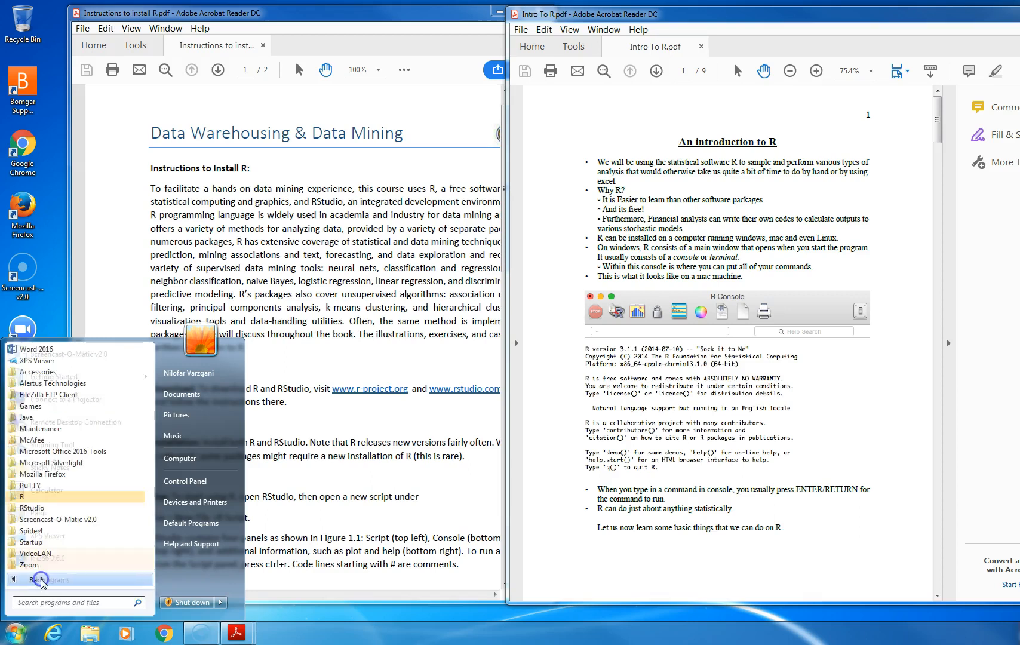
pyautogui.click(51, 508)
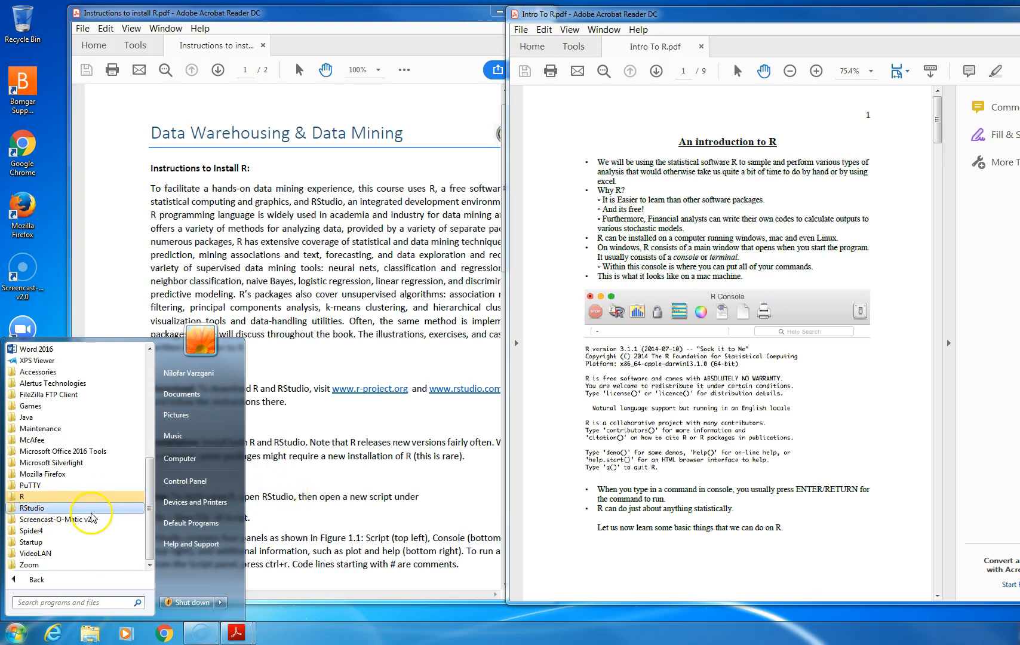
# - Review Instructions to install R.pdf in a maximized window, examining the figure of RStudio's four panels on page 2 and the usage notes
pyautogui.click(343, 475)
pyautogui.scroll(-5, 337, 475)
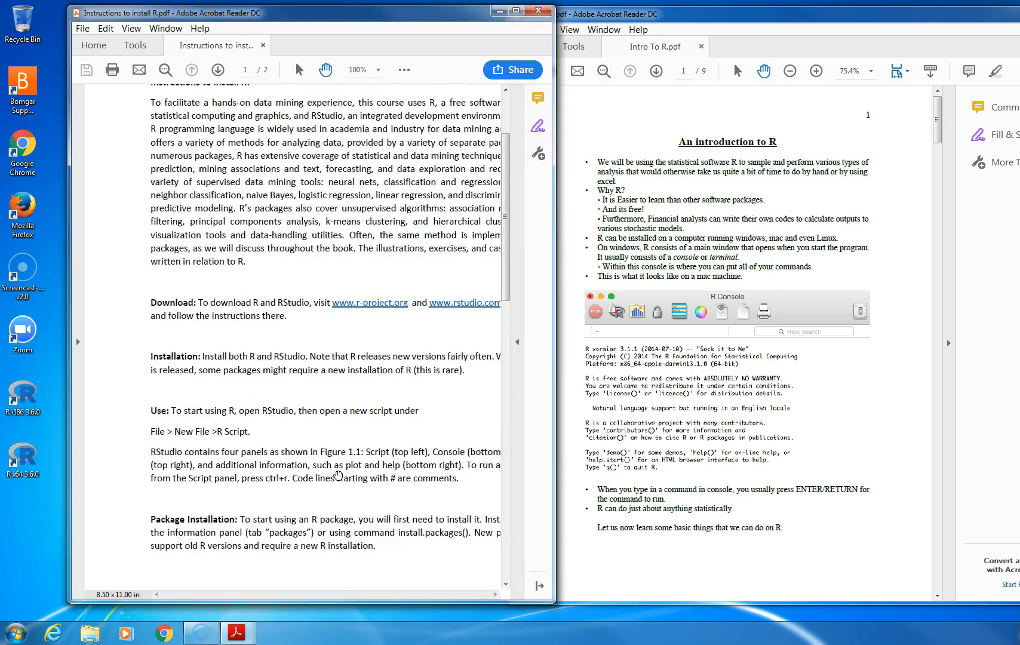
pyautogui.scroll(-9, 338, 476)
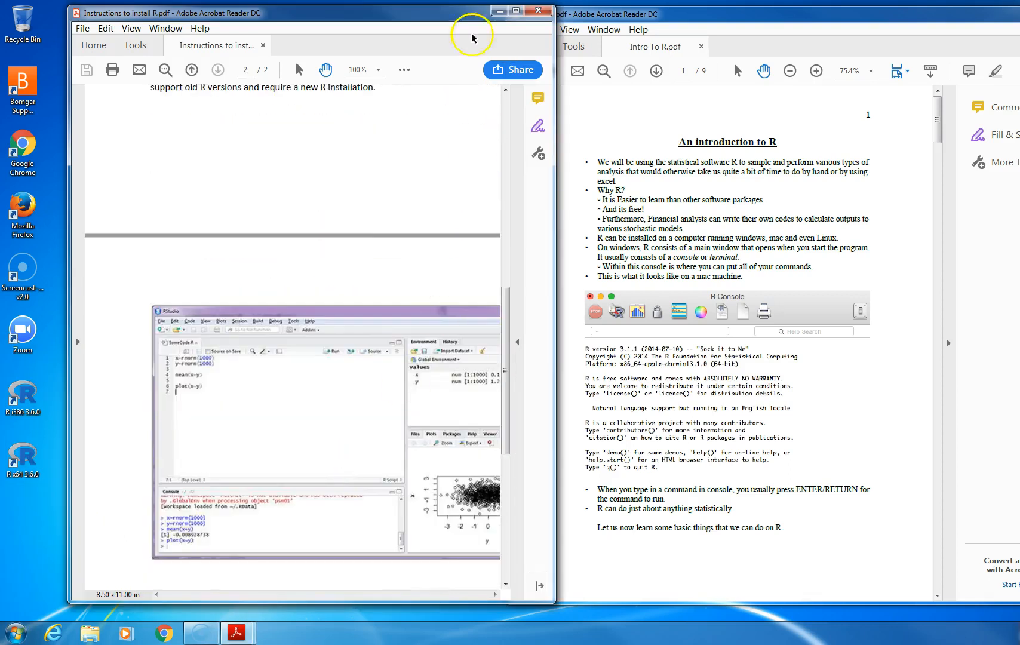
pyautogui.click(516, 9)
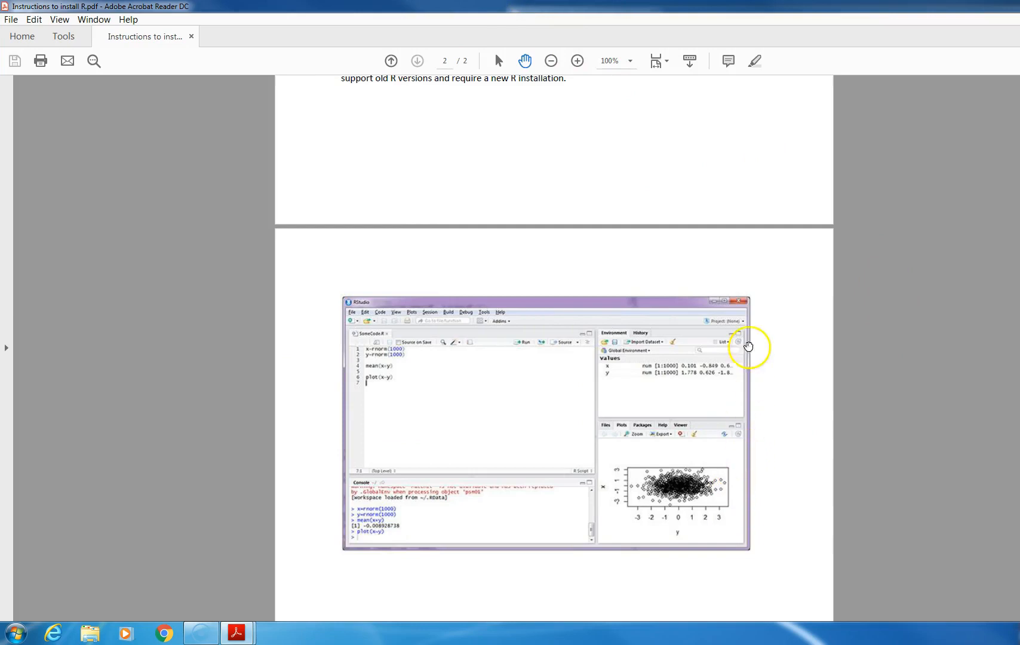
pyautogui.scroll(-1, 774, 512)
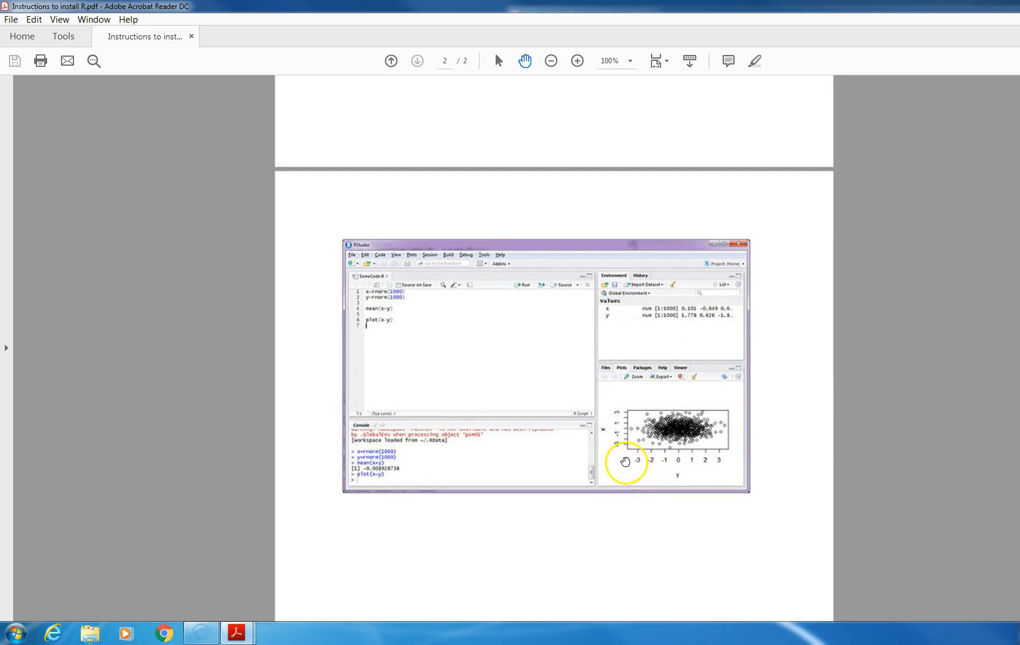
pyautogui.scroll(4, 625, 463)
pyautogui.scroll(6, 625, 462)
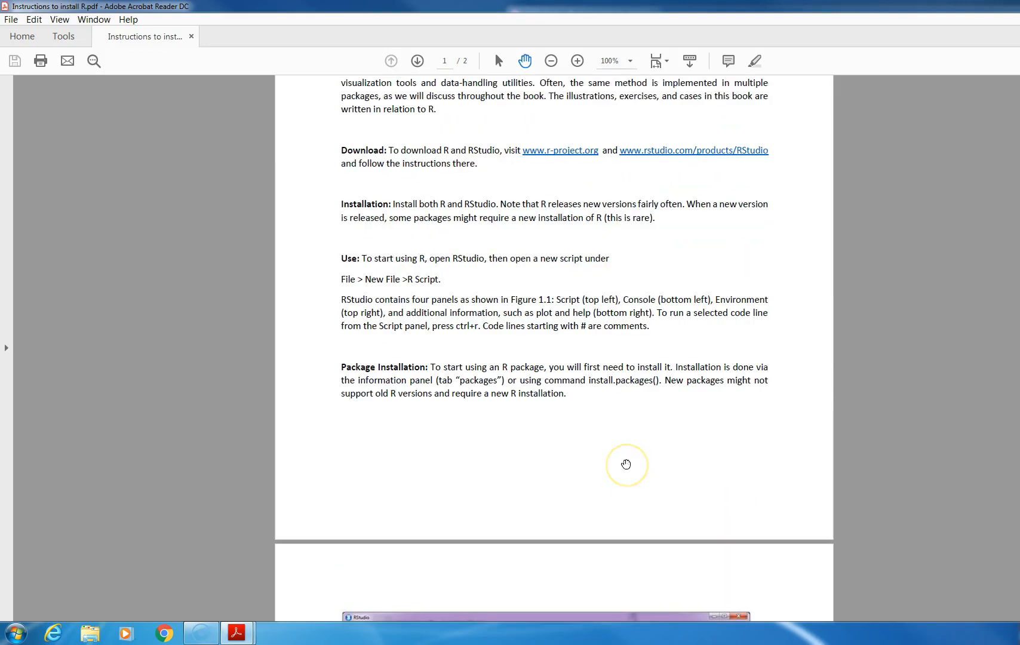
pyautogui.scroll(1, 628, 469)
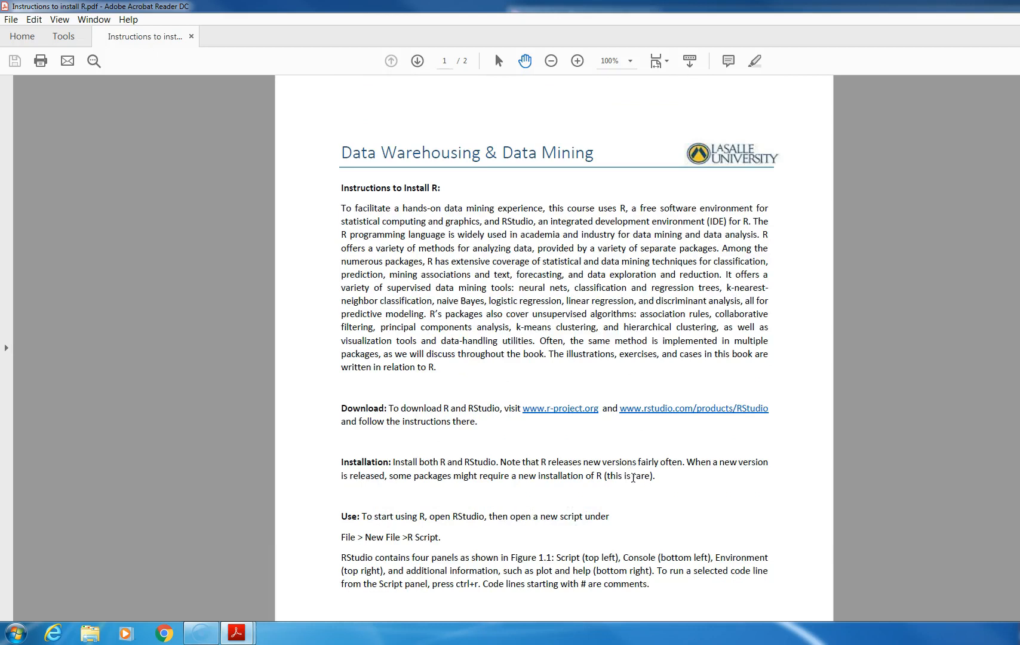
# - Switch to Intro To R.pdf and skim its introduction and the Arithmetic section on page 2
pyautogui.moveTo(239, 637)
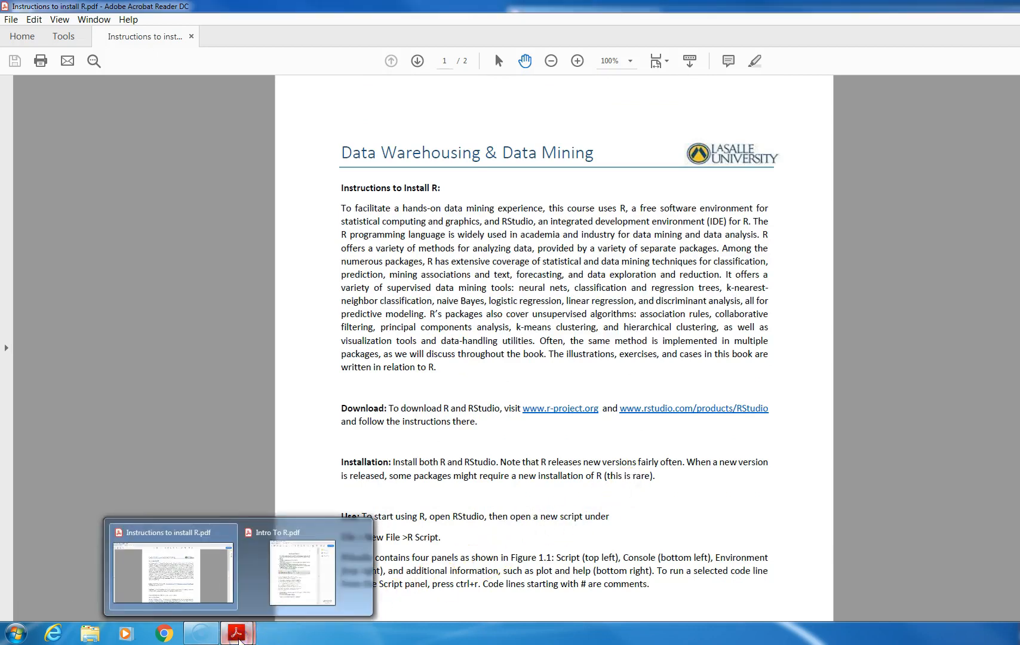
pyautogui.click(273, 586)
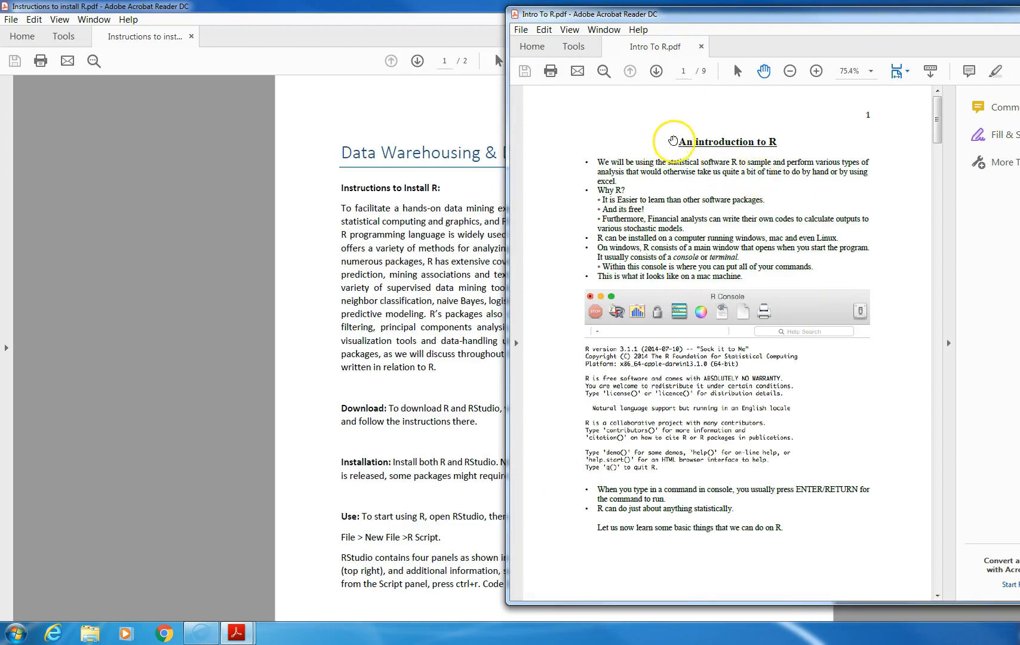
pyautogui.scroll(-10, 690, 301)
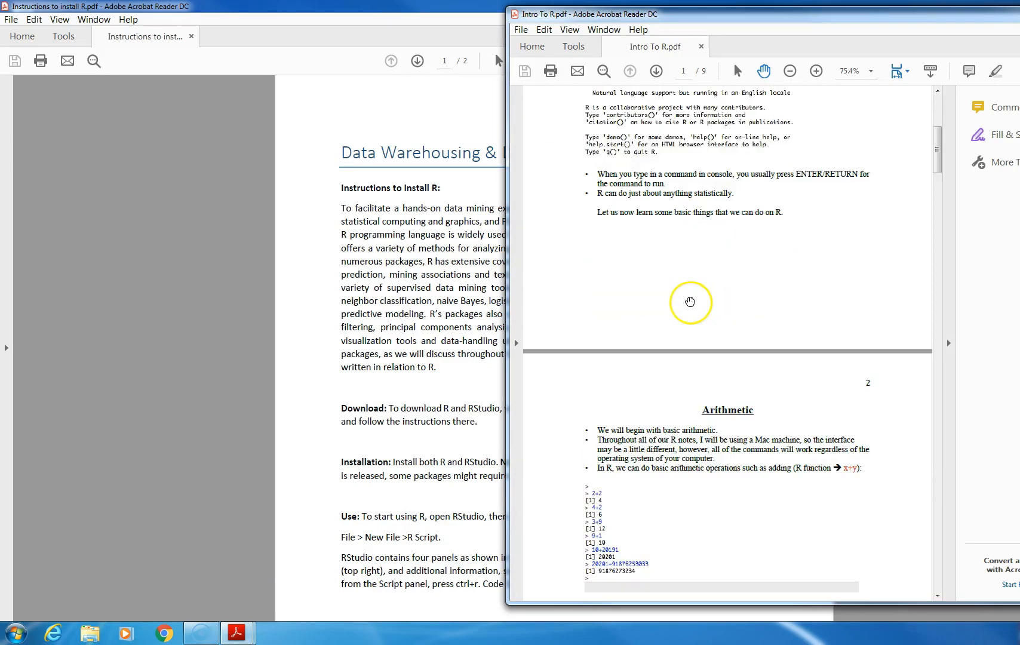
pyautogui.scroll(-7, 689, 302)
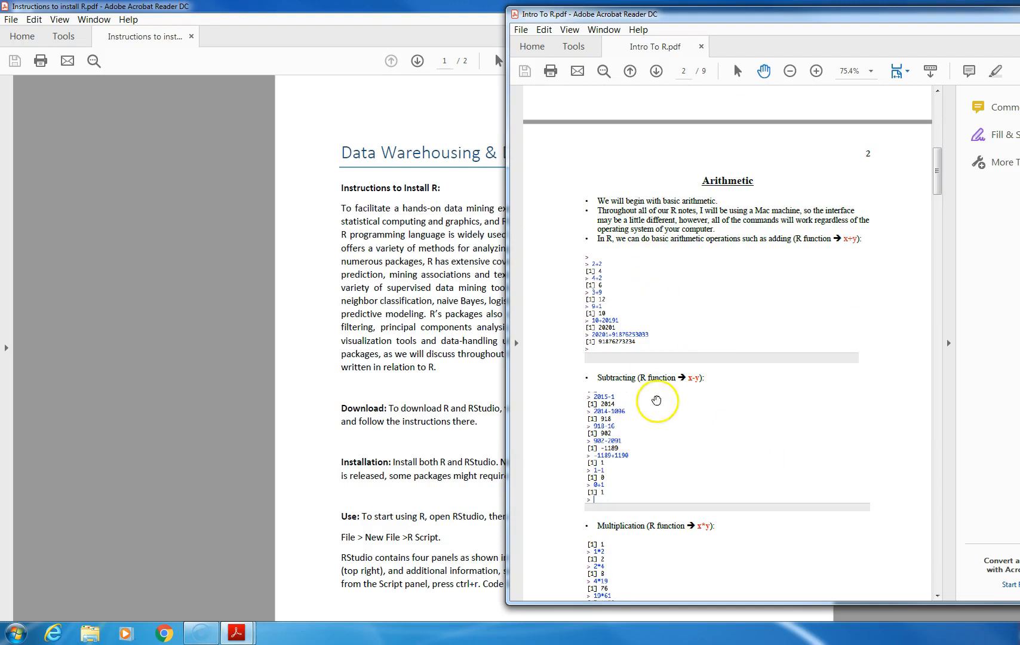
pyautogui.scroll(-3, 656, 400)
pyautogui.scroll(14, 675, 394)
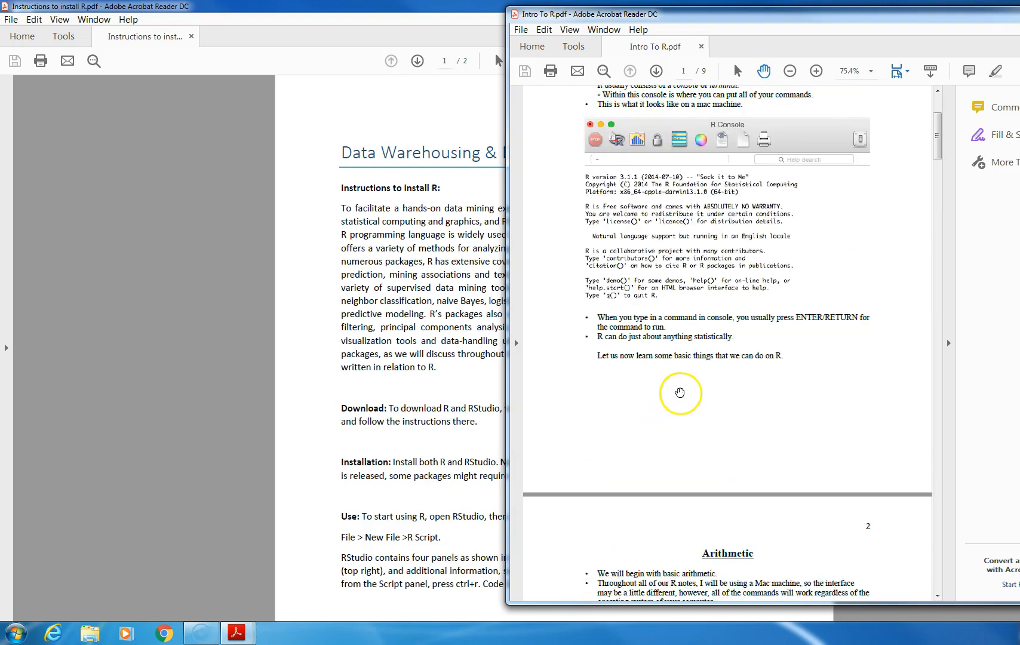
pyautogui.scroll(7, 680, 392)
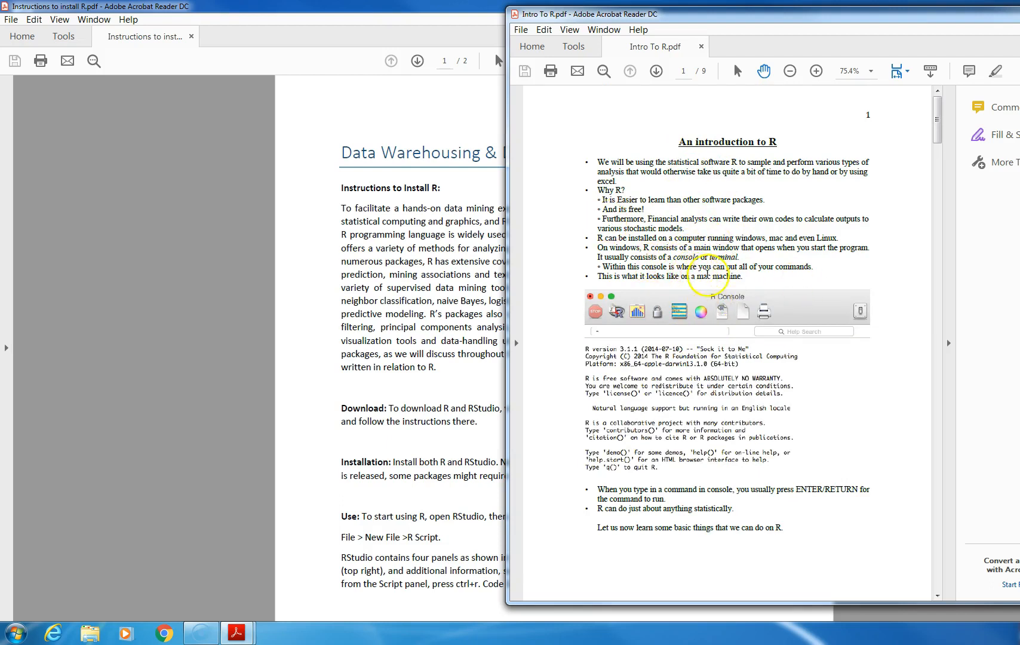
# - Read through Intro To R.pdf from the arithmetic operations to the error messages and the variable examples on page 6
pyautogui.scroll(-20, 712, 375)
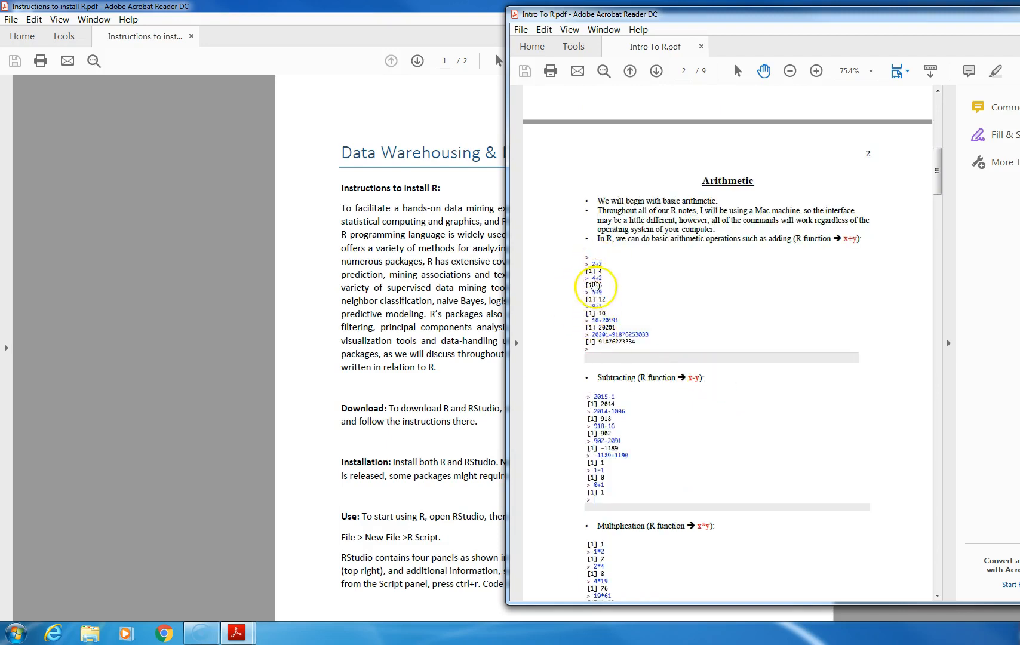
pyautogui.scroll(-15, 678, 380)
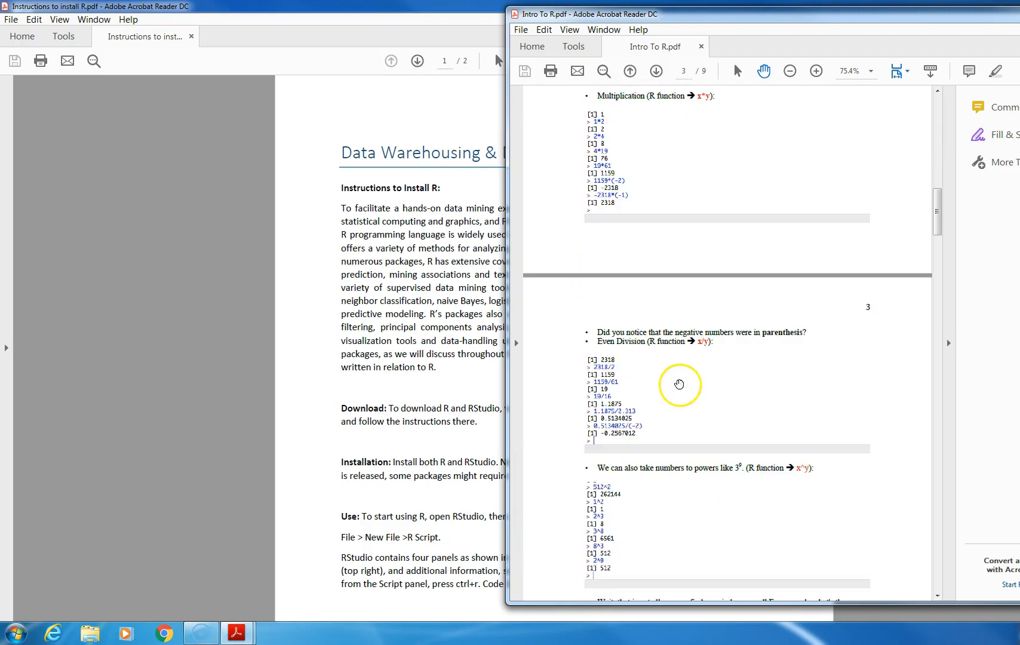
pyautogui.scroll(-15, 678, 380)
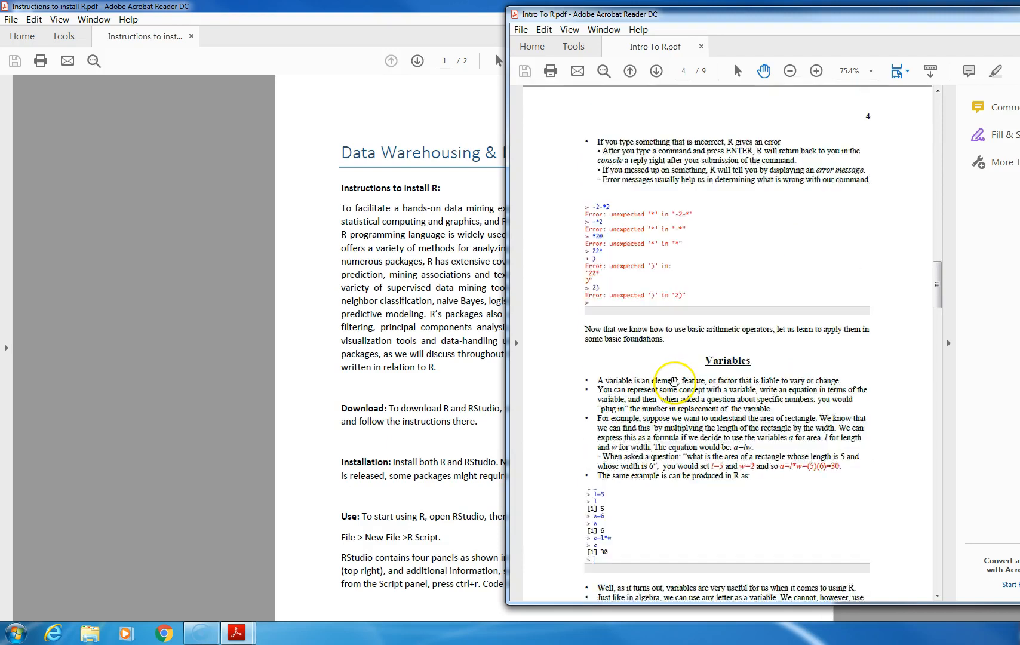
pyautogui.scroll(-4, 674, 381)
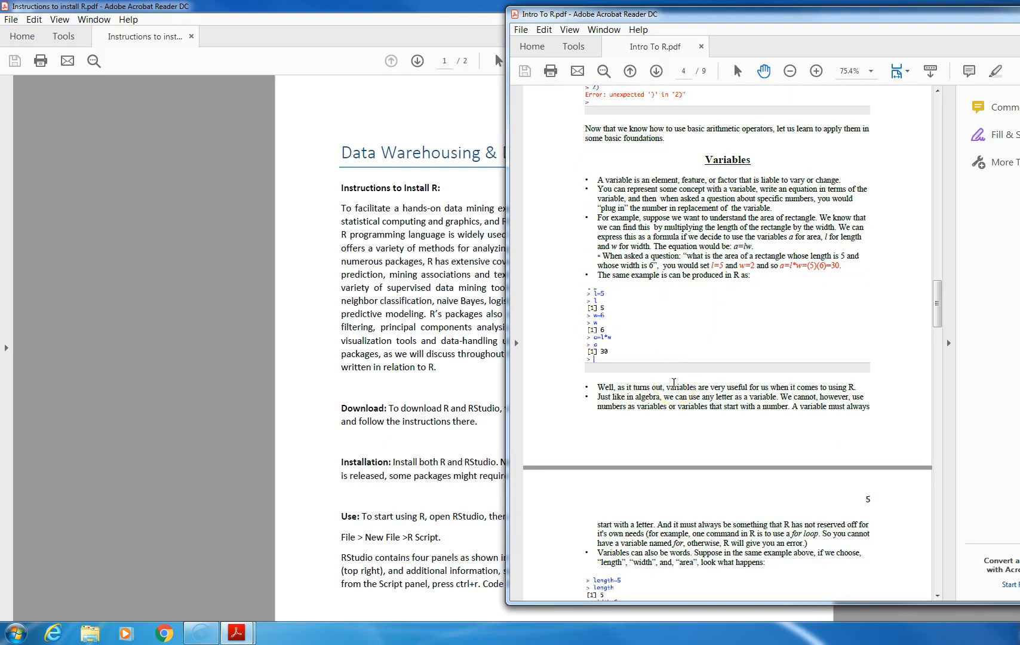
pyautogui.scroll(-9, 673, 382)
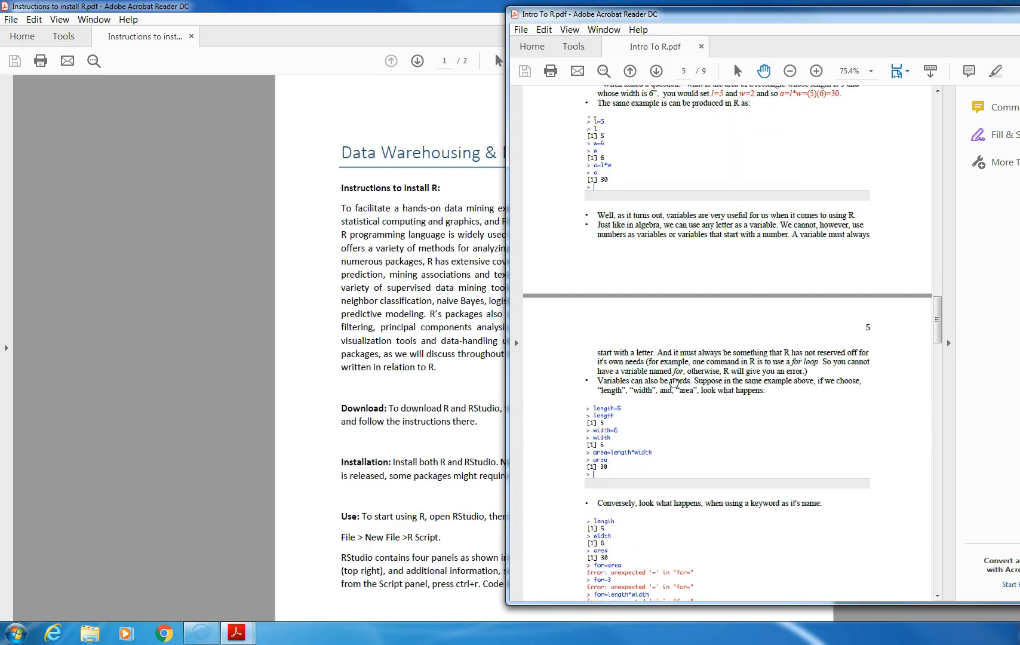
pyautogui.scroll(-4, 674, 383)
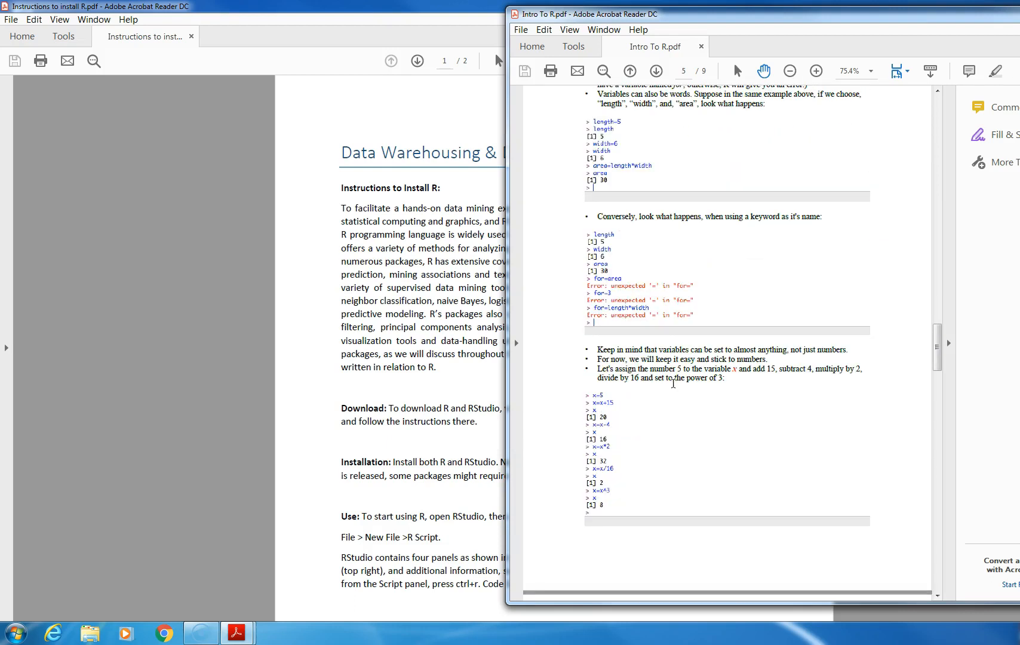
pyautogui.scroll(-7, 673, 383)
pyautogui.scroll(-2, 673, 383)
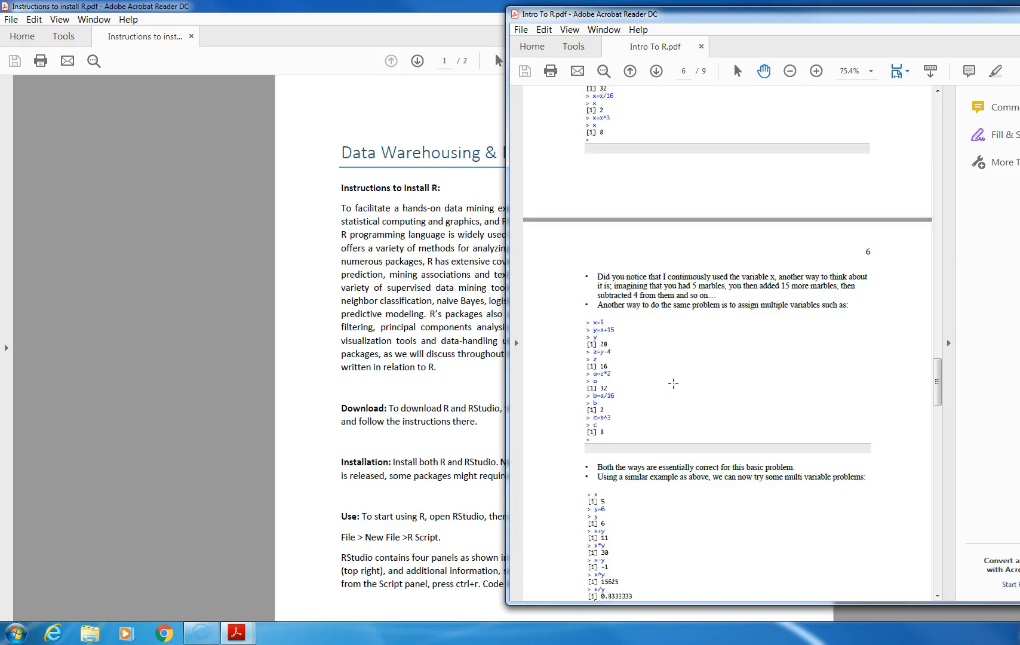